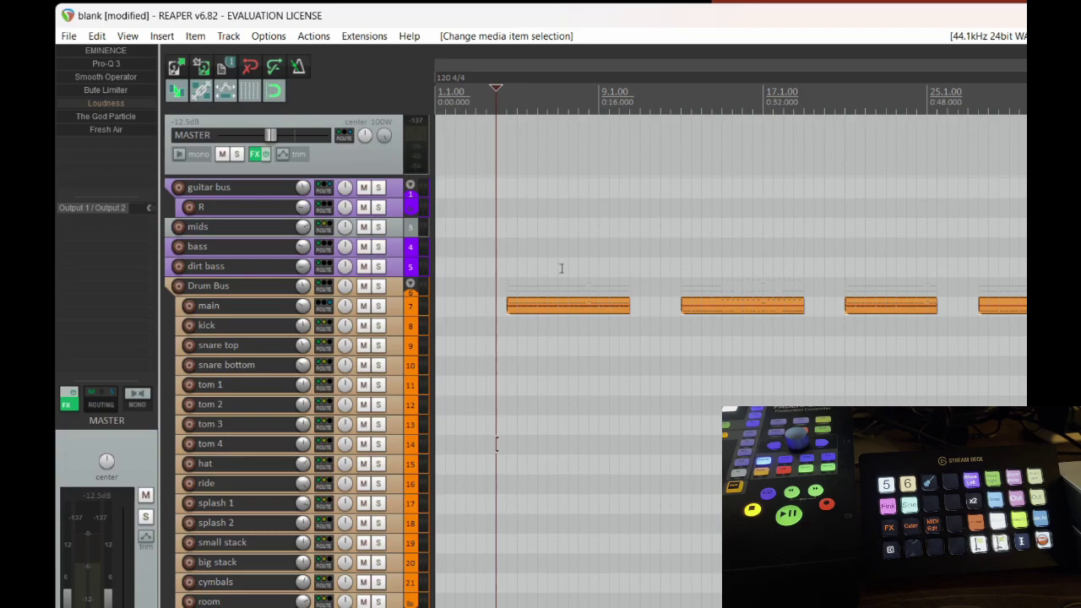
# - Select the first MIDI item on the main drum track, move it to the edit cursor, and move it on to the project start
pyautogui.moveTo(561, 269); pyautogui.dragTo(525, 344)
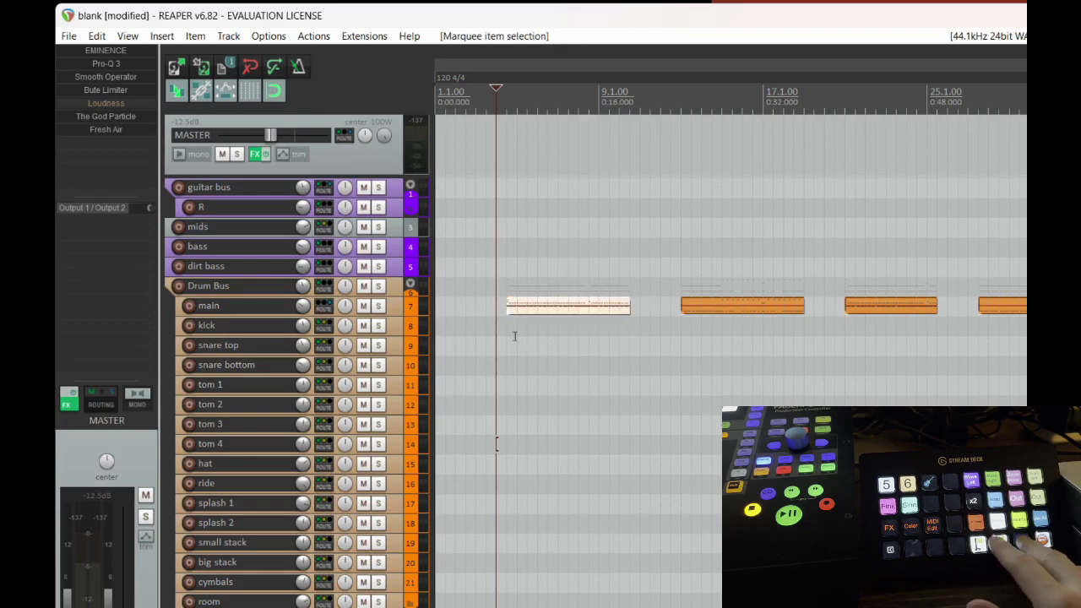
pyautogui.press('m')
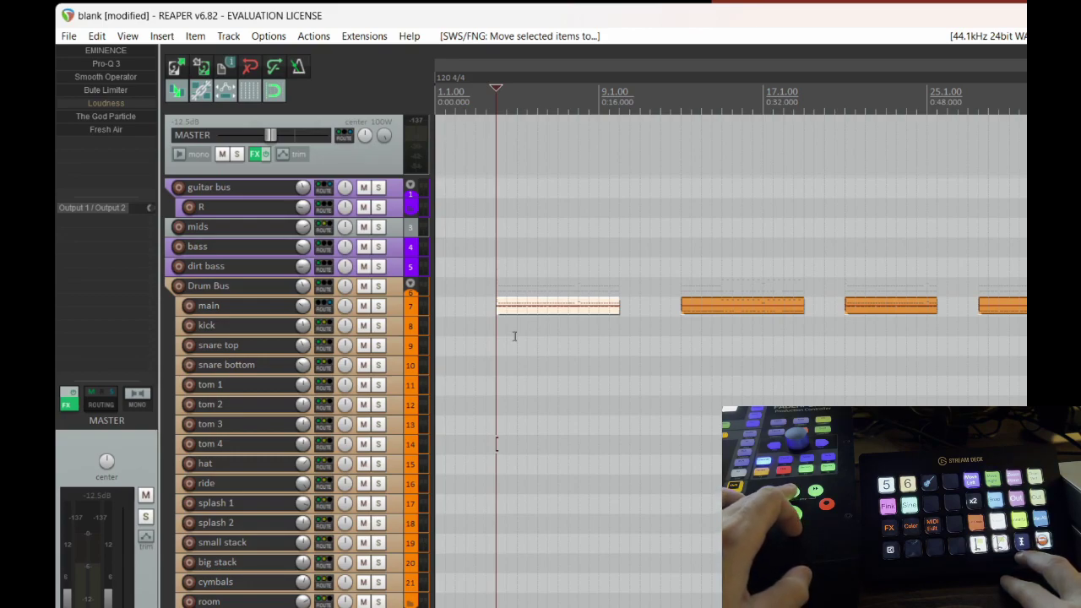
pyautogui.press('Home')
pyautogui.hotkey('ctrl', 'shift', 'Home')
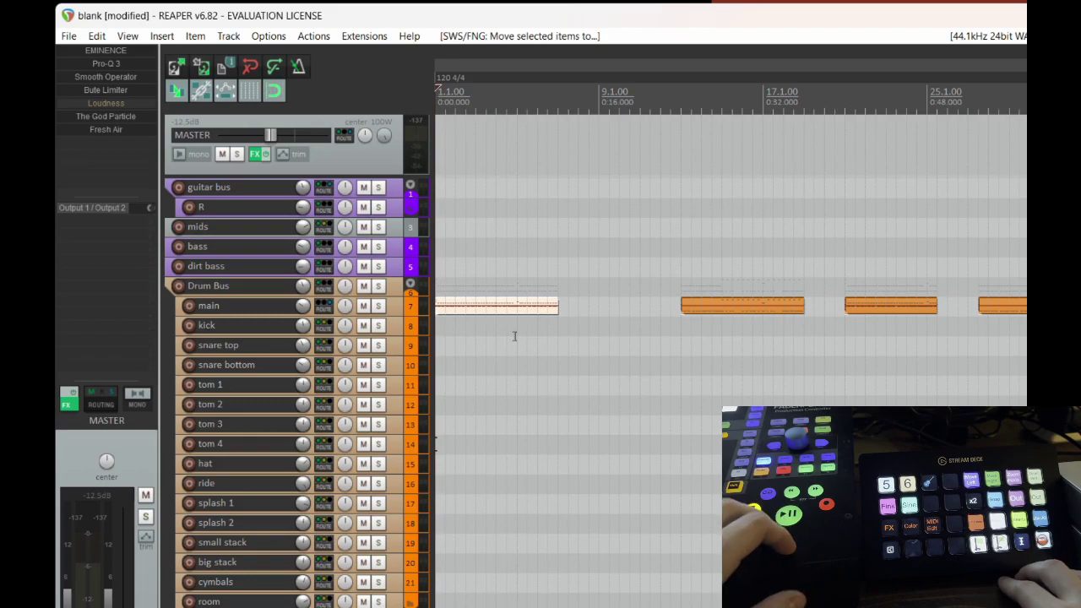
# - Look up the action assigned to the Ctrl+Alt+Shift+V shortcut in the Main section of the action list
pyautogui.hotkey('shift', '/')
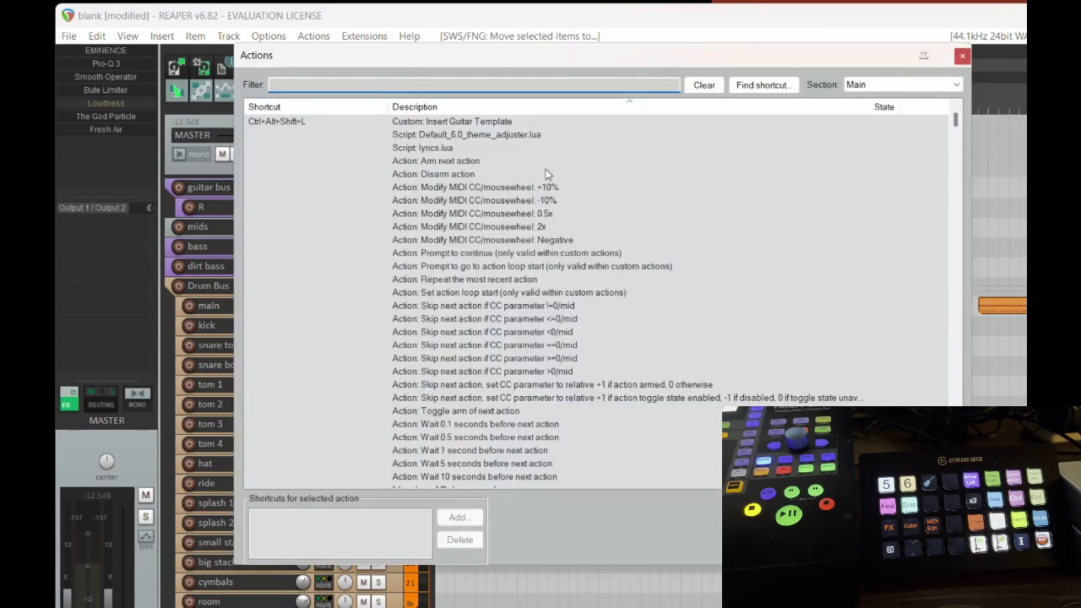
pyautogui.click(754, 86)
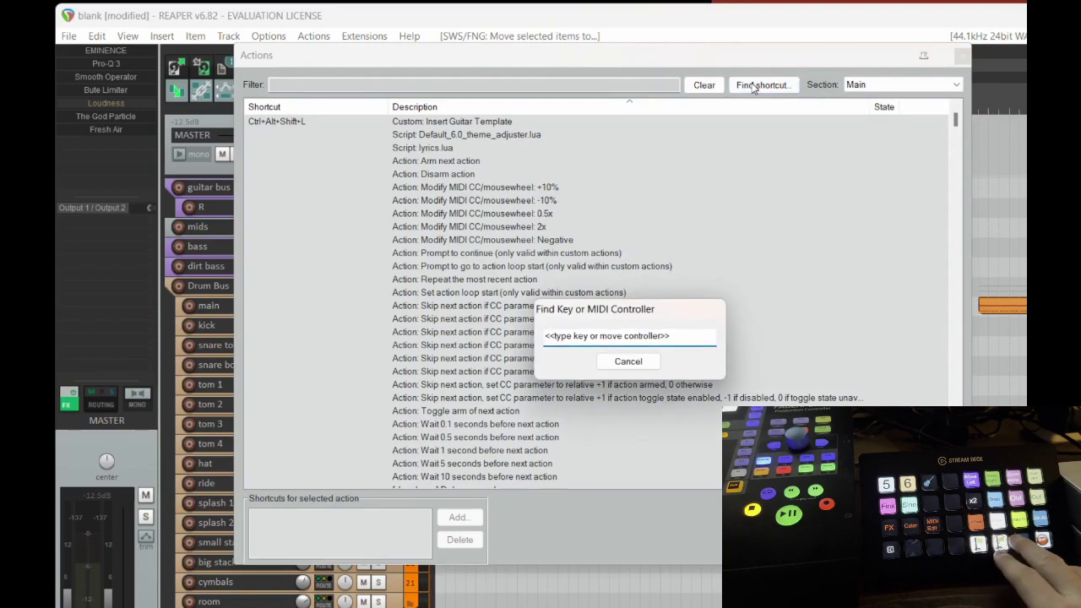
pyautogui.hotkey('ctrl', 'alt', 'shift', 'v')
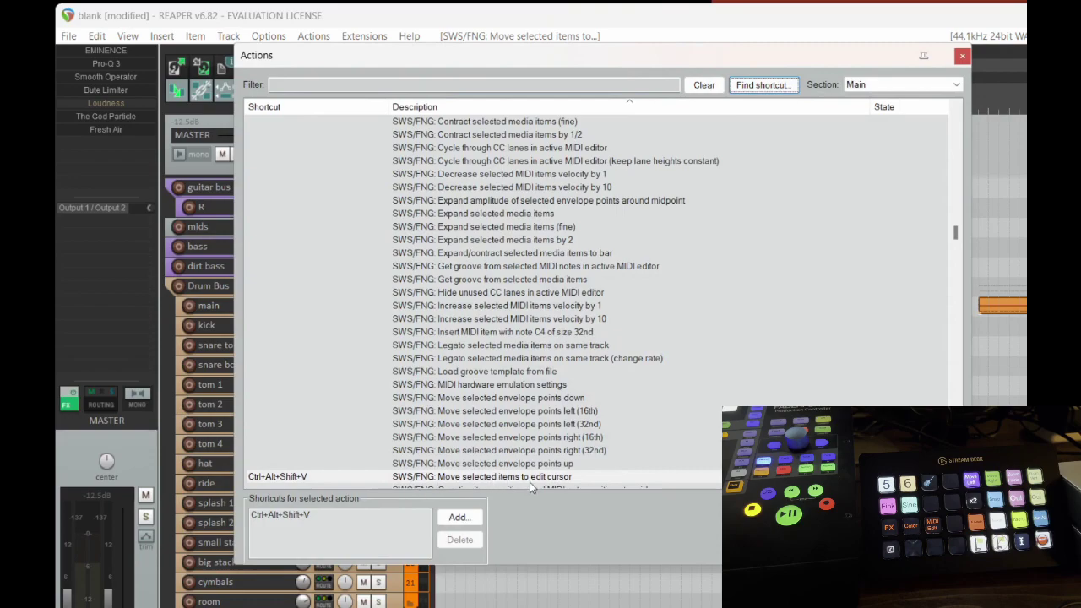
pyautogui.press('Escape')
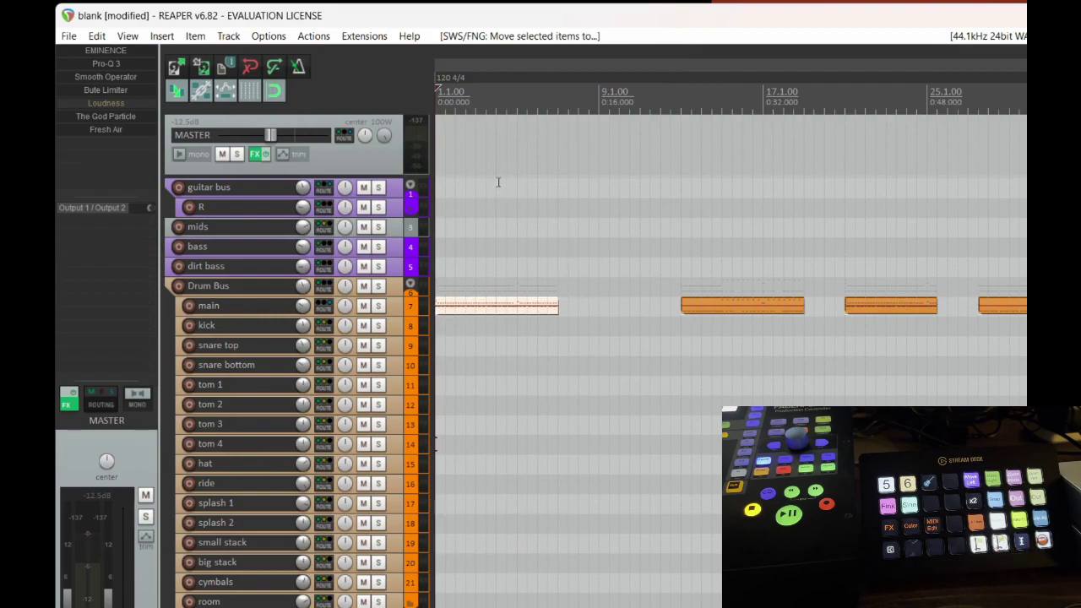
# - Add four project markers along the timeline, at about bars 3, 6, 10 and 13
pyautogui.click(476, 87)
pyautogui.press('m')
pyautogui.click(547, 93)
pyautogui.press('m')
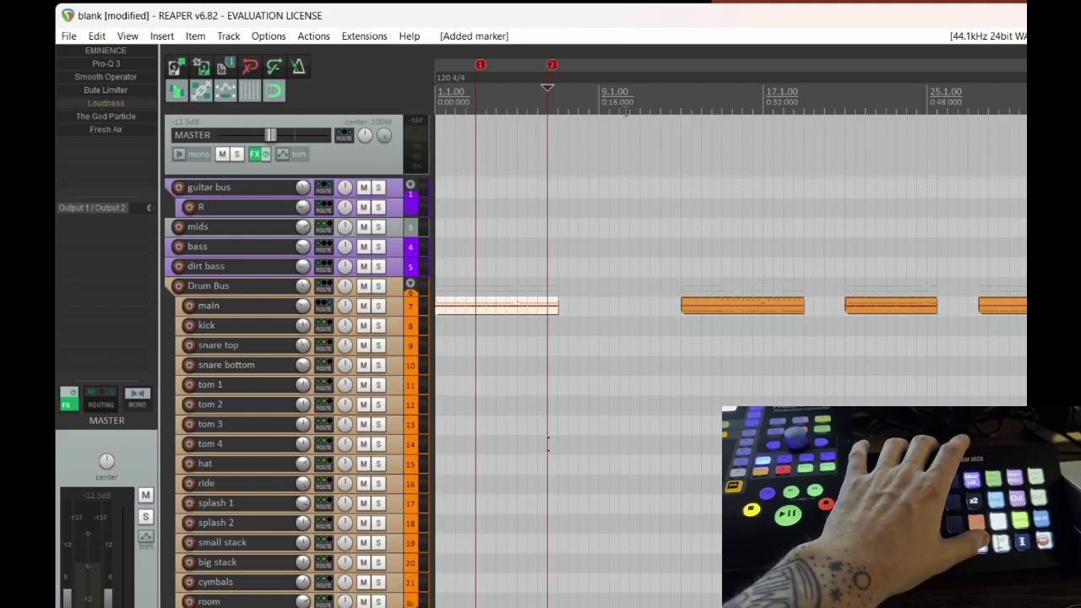
pyautogui.click(627, 109)
pyautogui.press('m')
pyautogui.click(681, 107)
pyautogui.press('m')
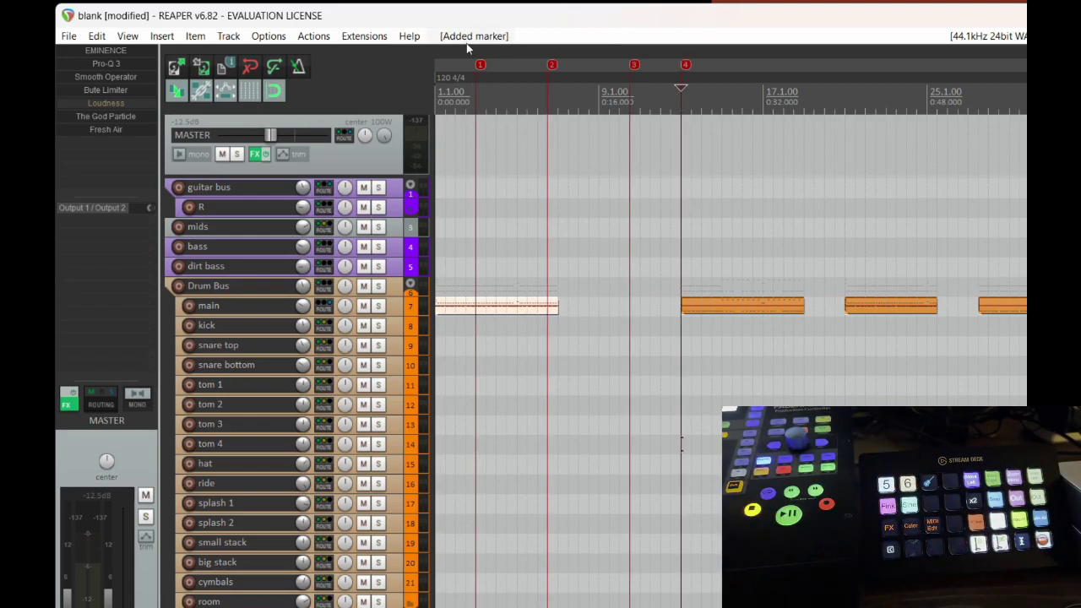
# - Look up the marker actions assigned to the M and Alt+Shift+E shortcuts in the action list
pyautogui.press('?')
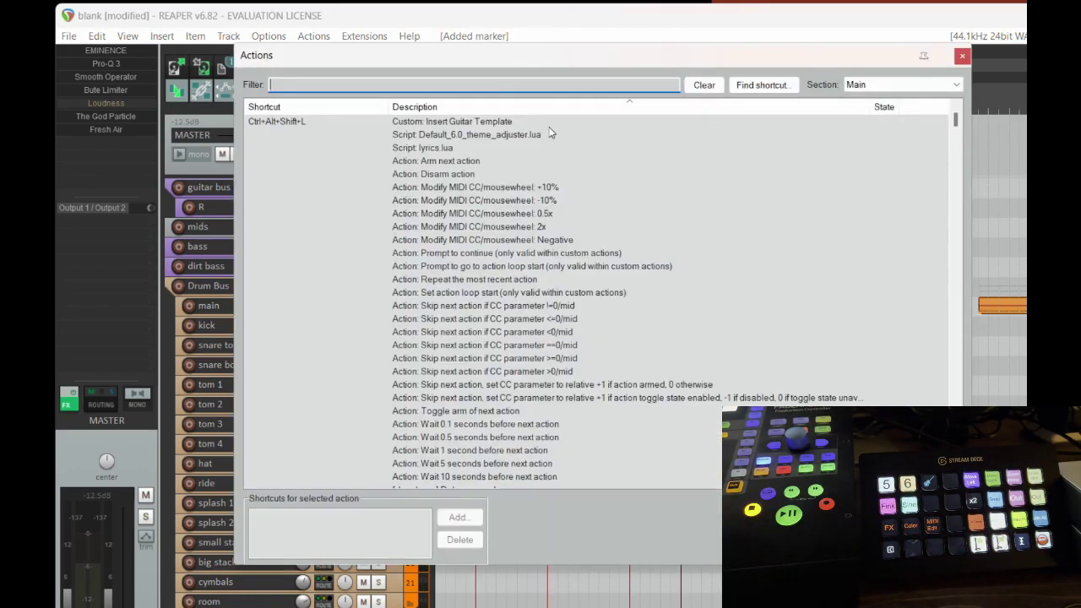
pyautogui.click(775, 84)
pyautogui.press('m')
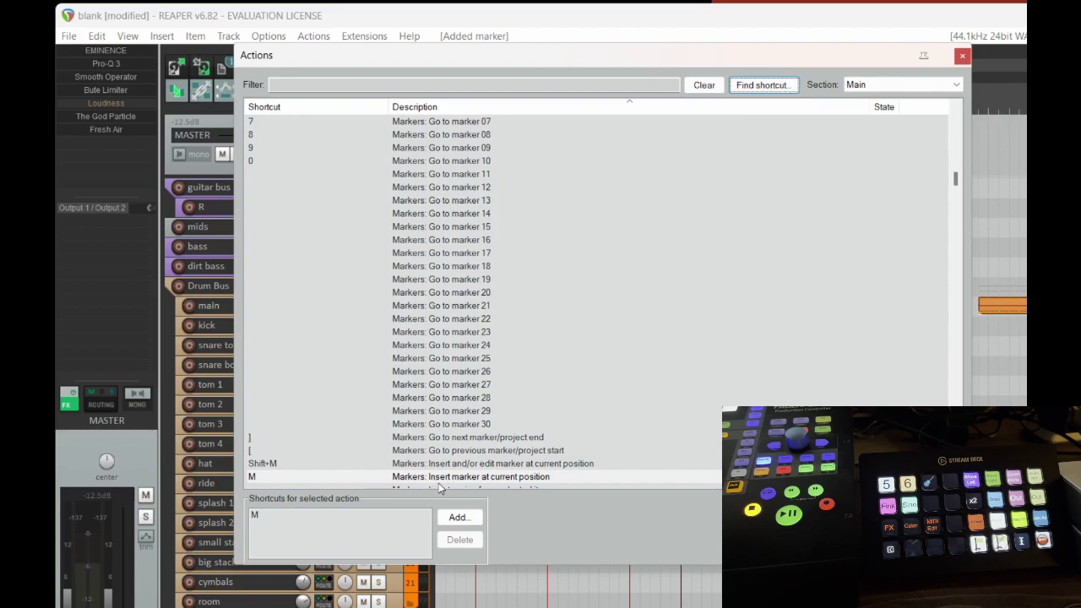
pyautogui.click(748, 86)
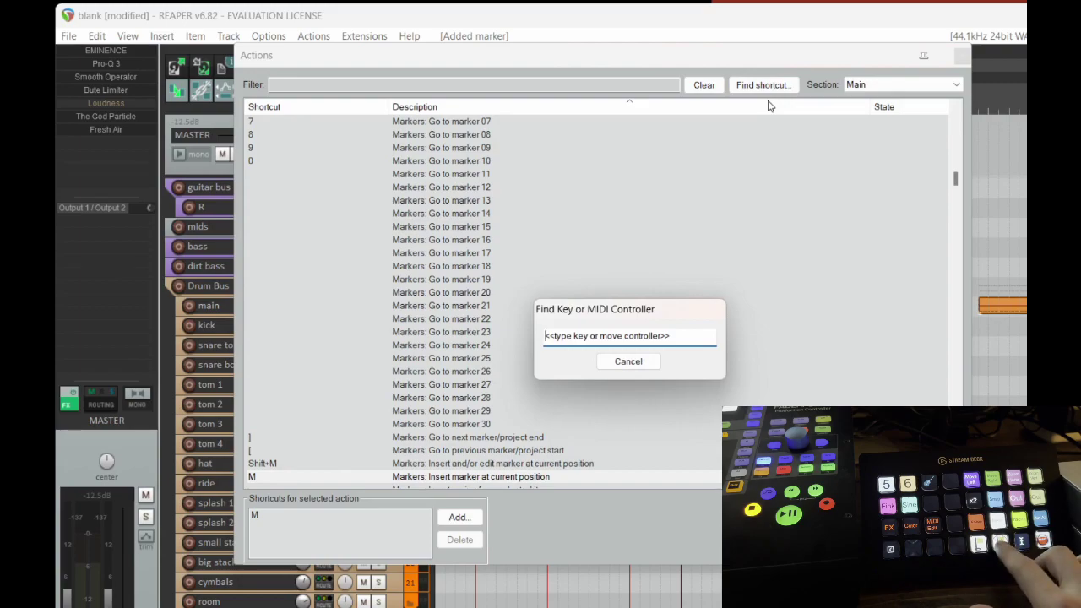
pyautogui.hotkey('alt', 'shift', 'e')
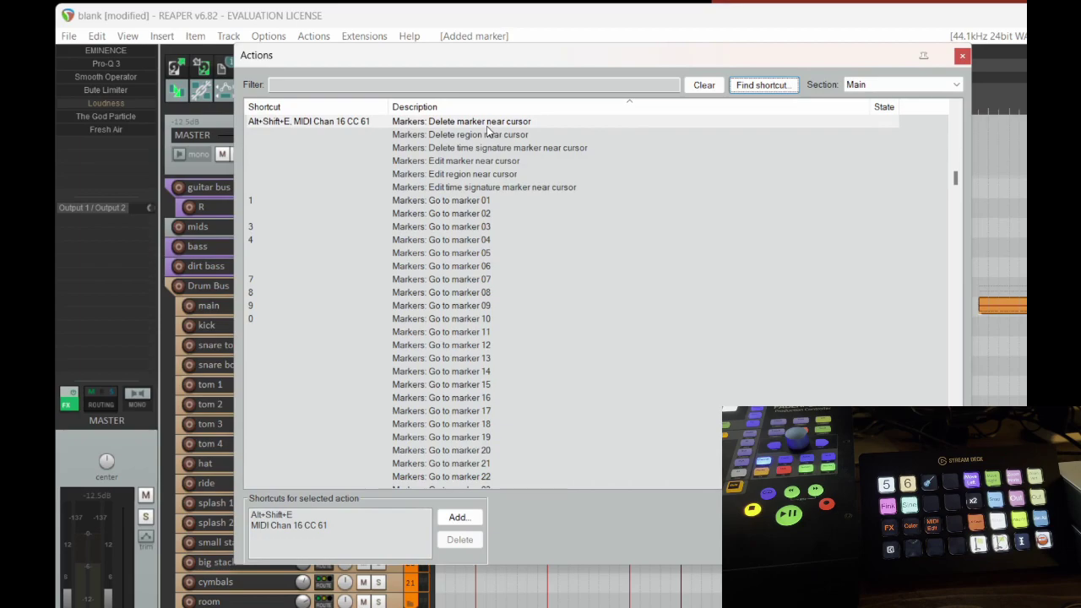
pyautogui.click(962, 56)
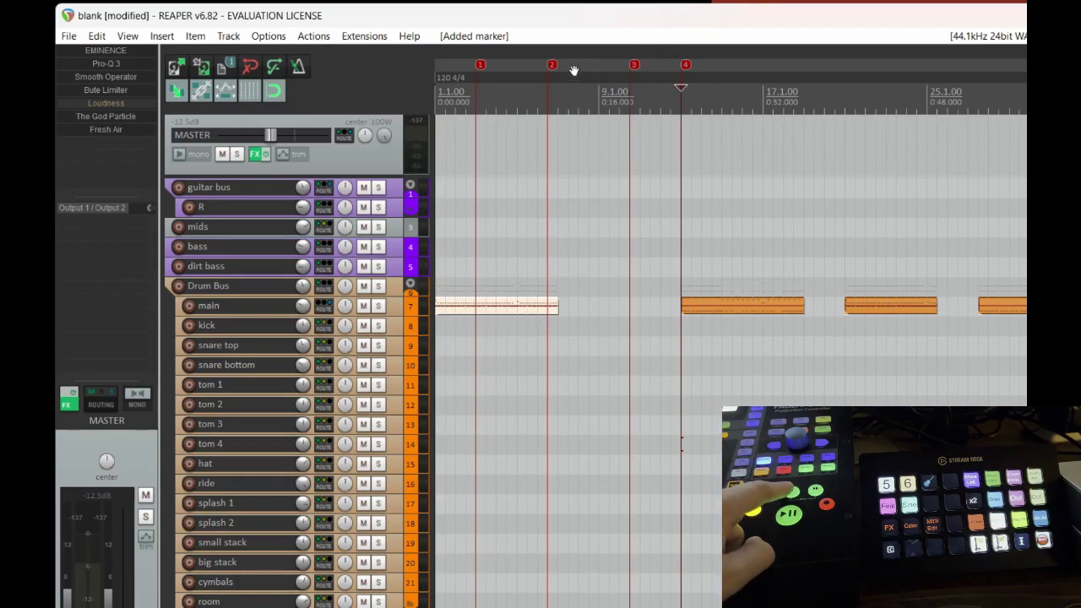
# - Jump the edit cursor backward through the markers and forward again to the last marker
pyautogui.press('[')
pyautogui.press('[')
pyautogui.press('[')
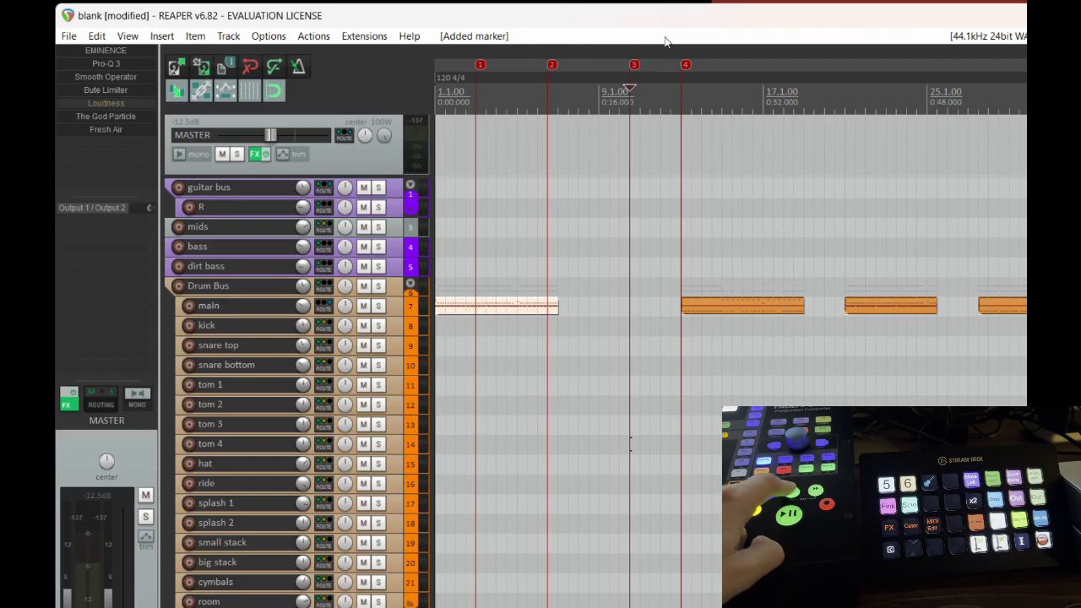
pyautogui.press(']')
pyautogui.press(']')
pyautogui.press(']')
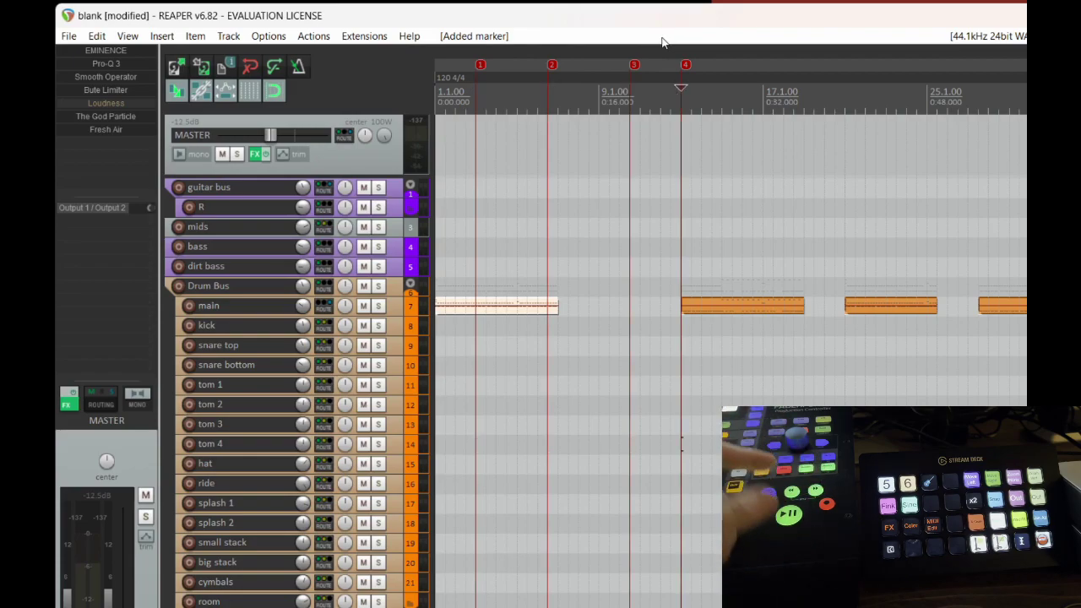
# - Delete all four project markers one at a time, working backward from marker 4 to marker 1
pyautogui.press('Delete')
pyautogui.press('[')
pyautogui.press('Delete')
pyautogui.press('[')
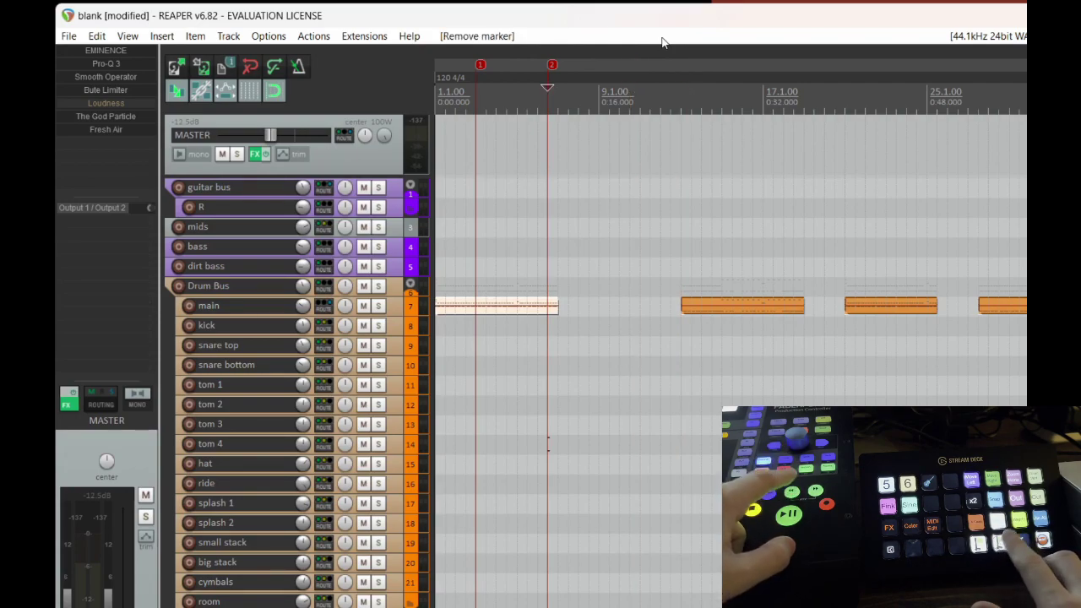
pyautogui.hotkey('ctrl', 'Delete')
pyautogui.press('[')
pyautogui.hotkey('ctrl', 'Delete')
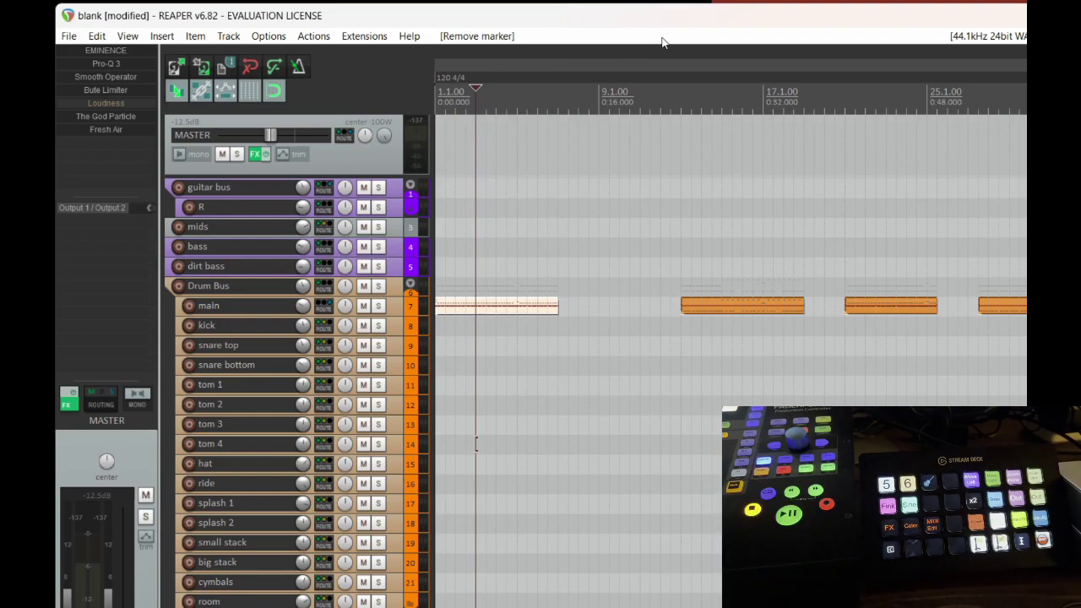
# - View the first MIDI item of the main drum track in the MIDI editor, reposition the editor window, and close it
pyautogui.doubleClick(490, 309)
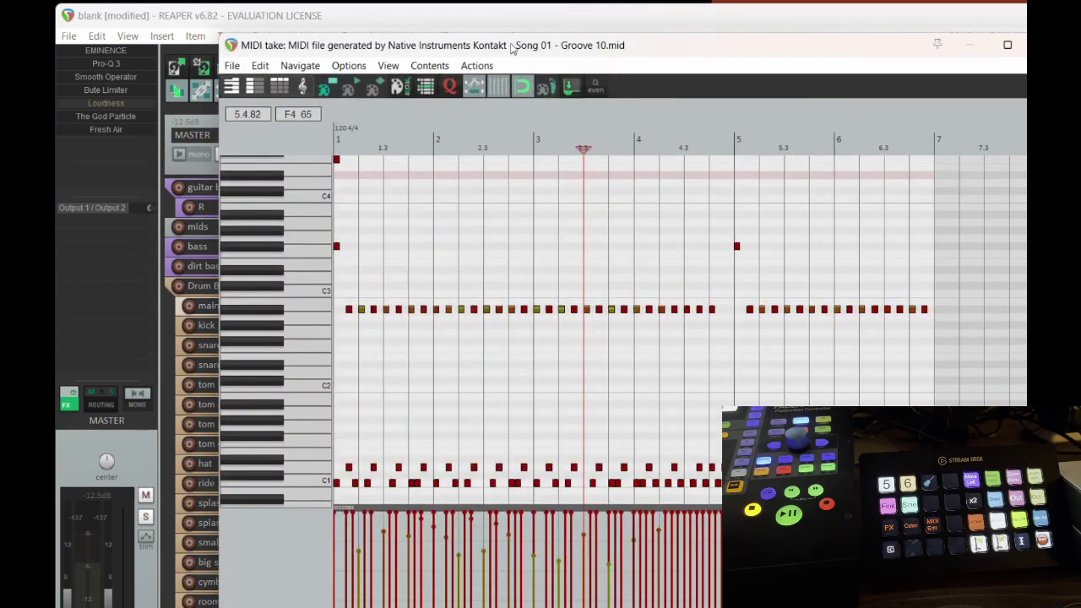
pyautogui.moveTo(221, 40); pyautogui.dragTo(135, 68)
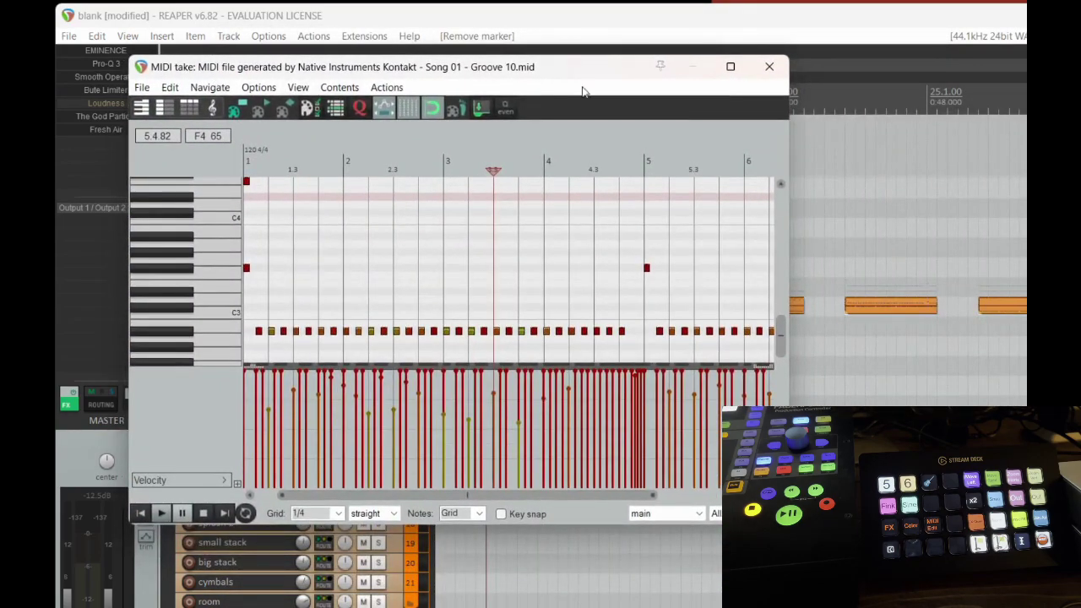
pyautogui.click(769, 66)
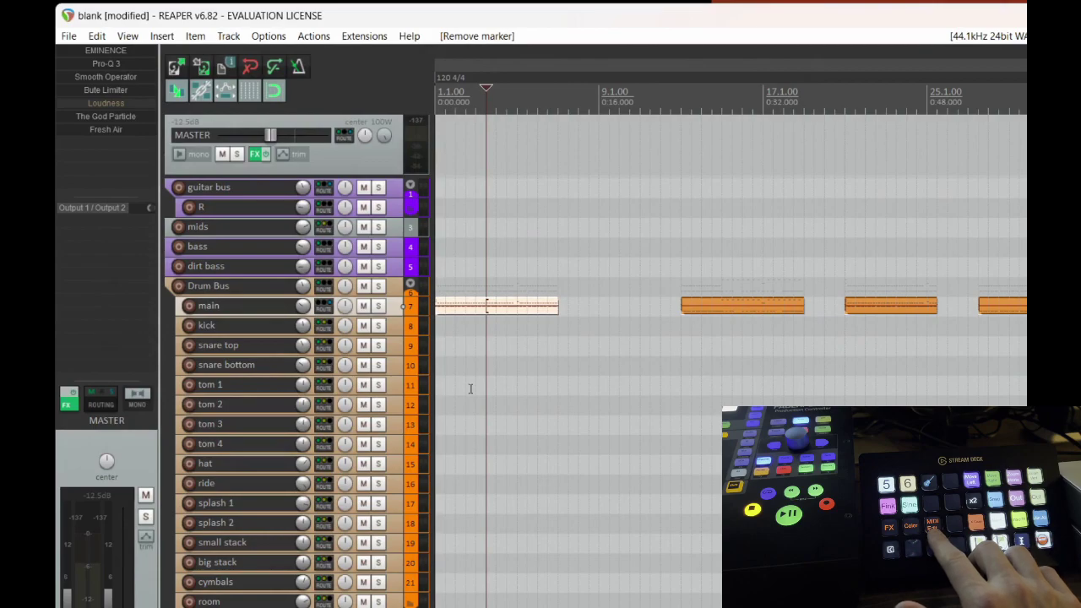
pyautogui.doubleClick(551, 306)
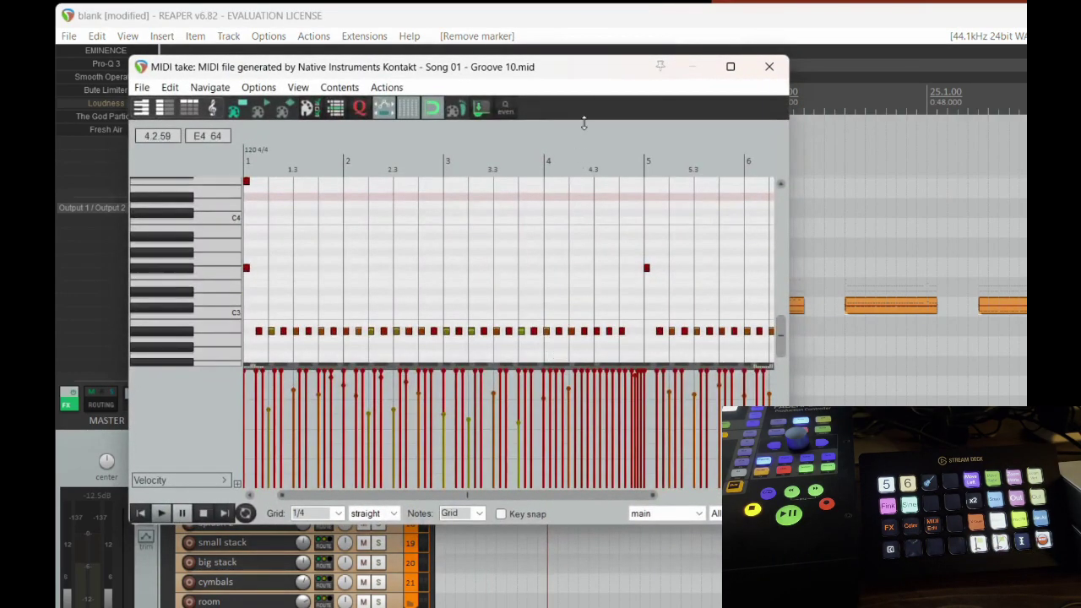
pyautogui.click(764, 71)
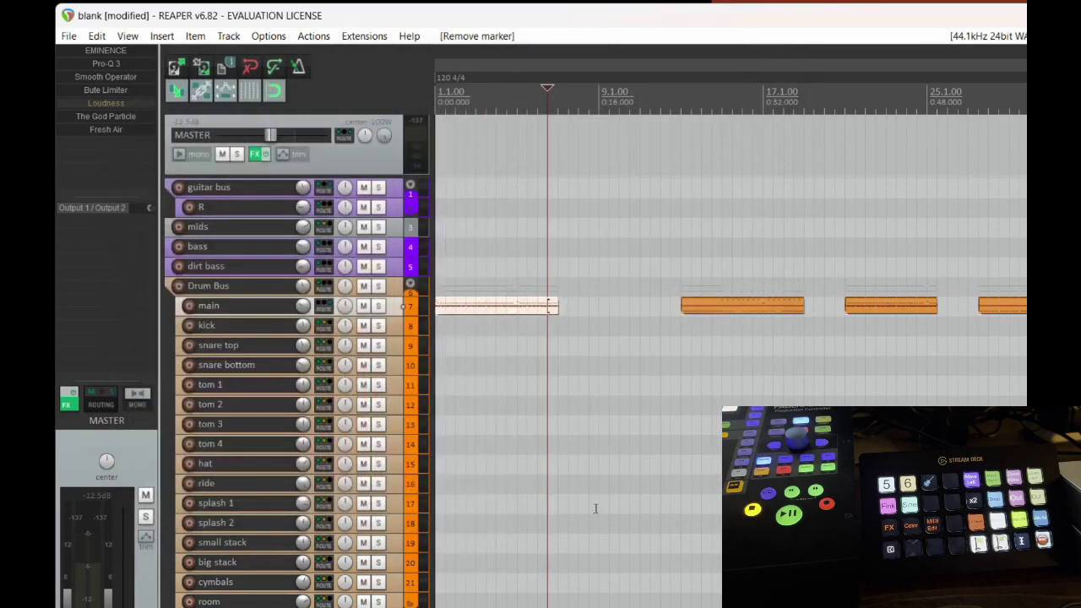
# - Return the edit cursor to the project start and, on the main drum track, select all items and deselect them again
pyautogui.click(600, 457)
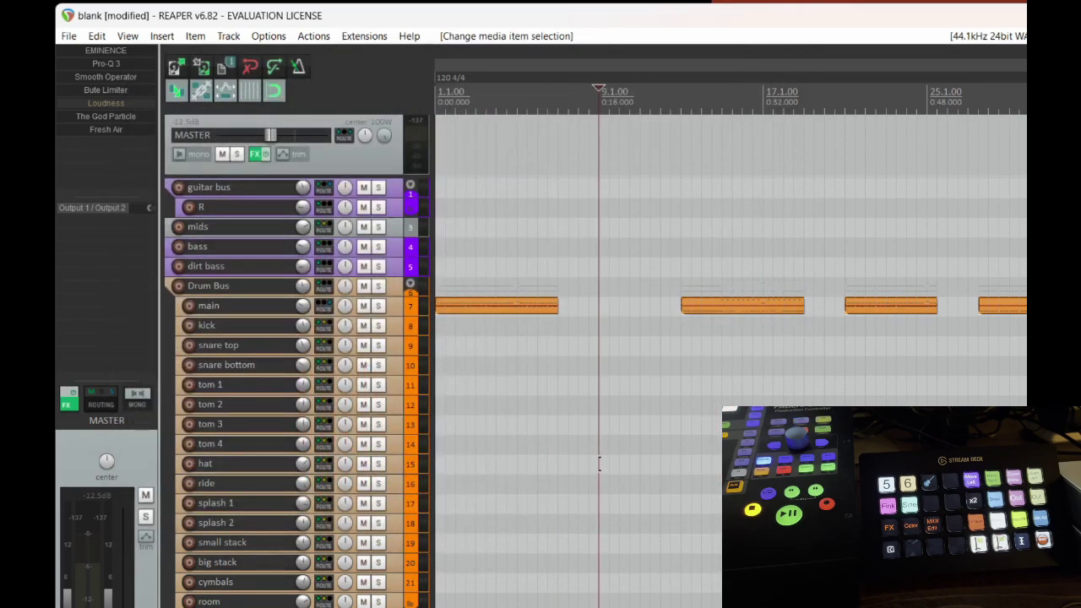
pyautogui.press('Home')
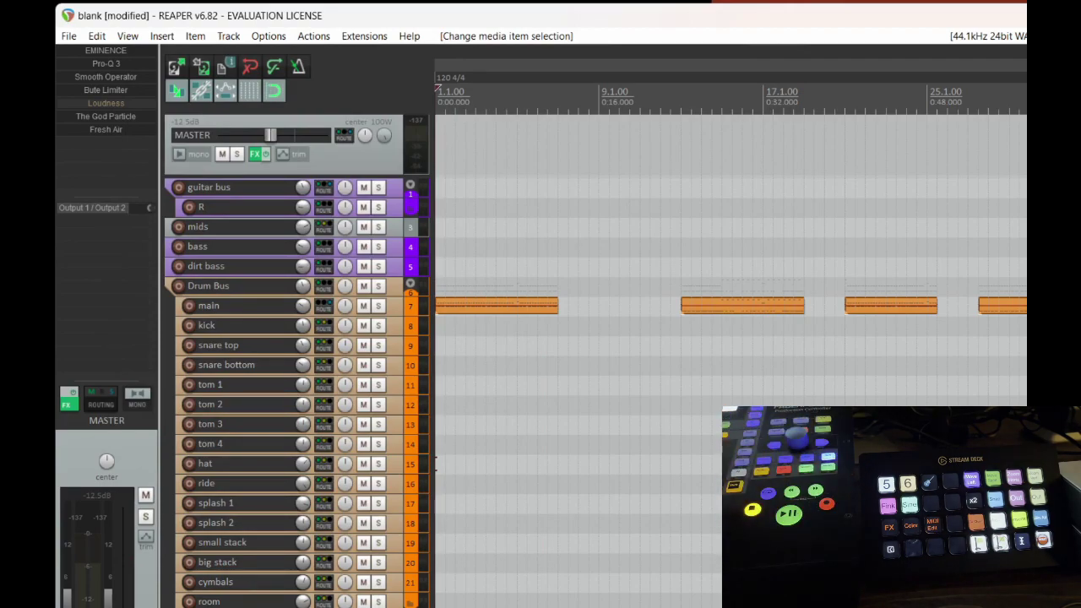
pyautogui.hotkey('ctrl', 'alt', 'Down')
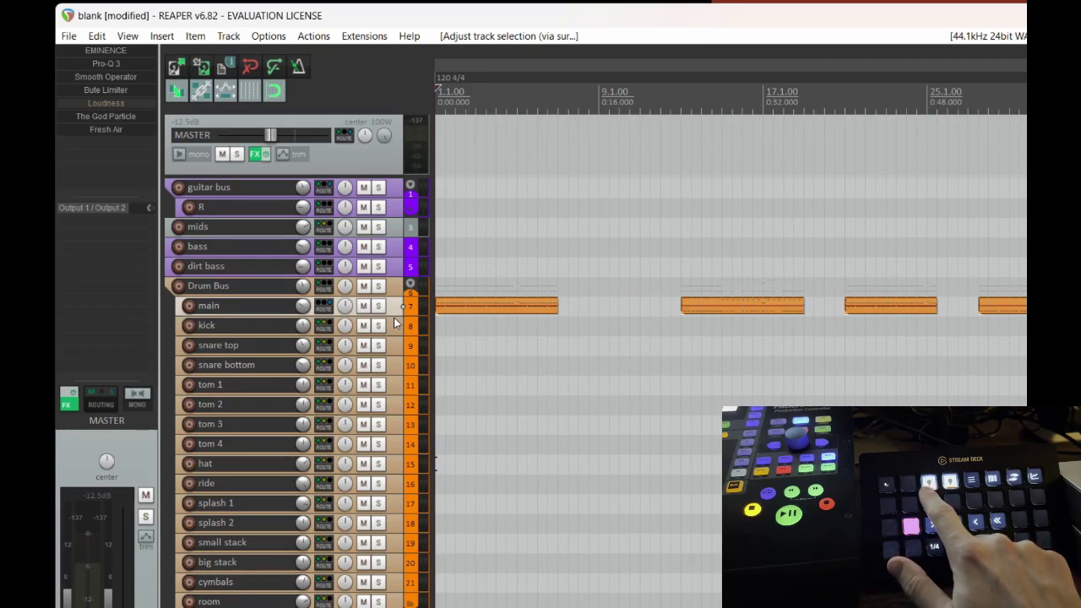
pyautogui.hotkey('ctrl', 'a')
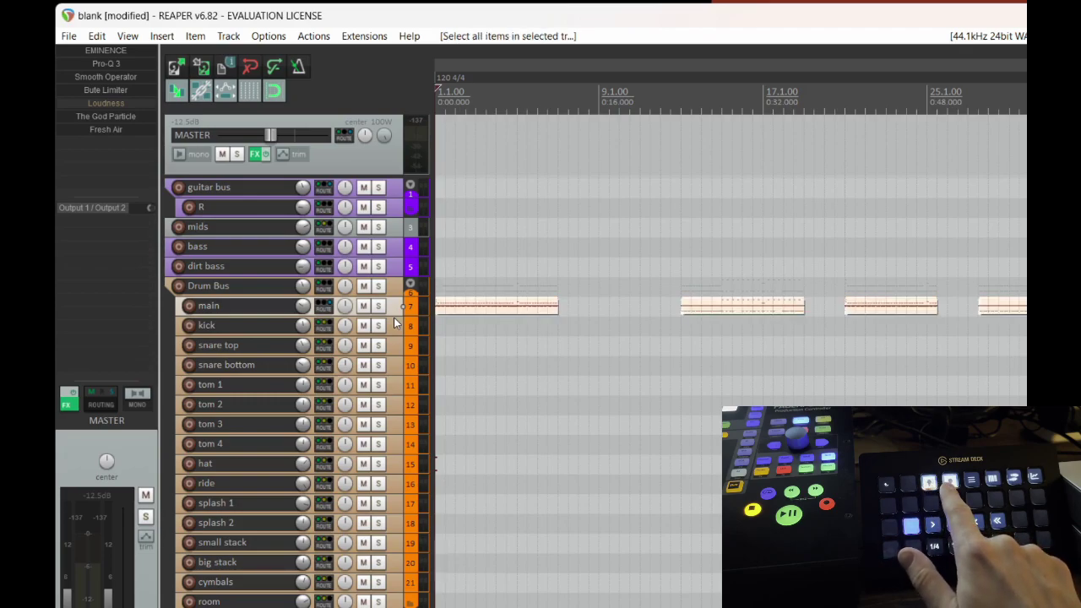
pyautogui.press('Escape')
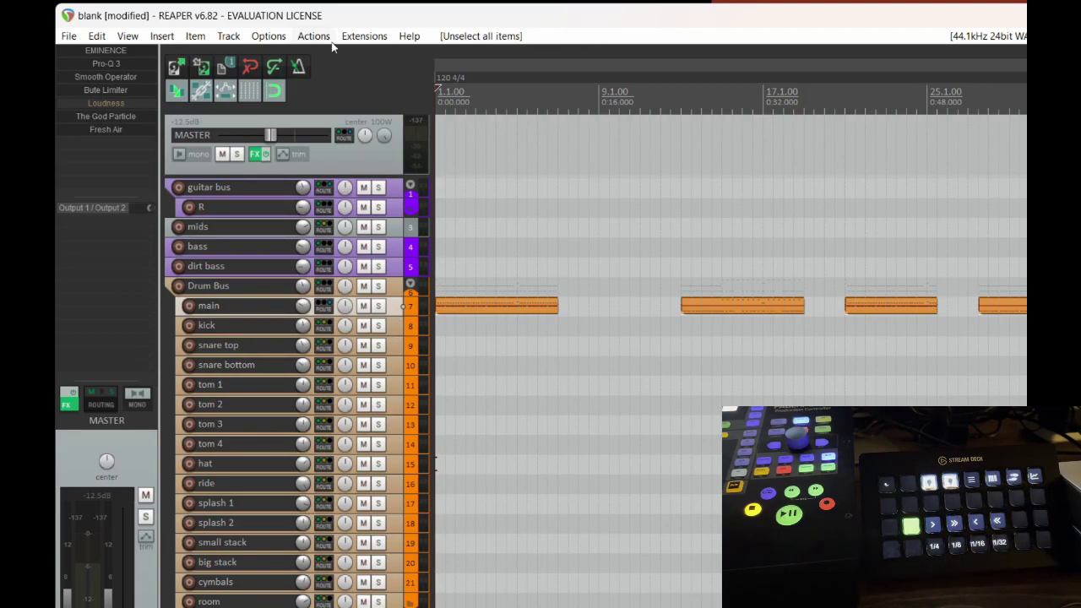
# - Open the action list, switch it to the MIDI Editor section, and start and cancel a shortcut search
pyautogui.hotkey('shift', '/')
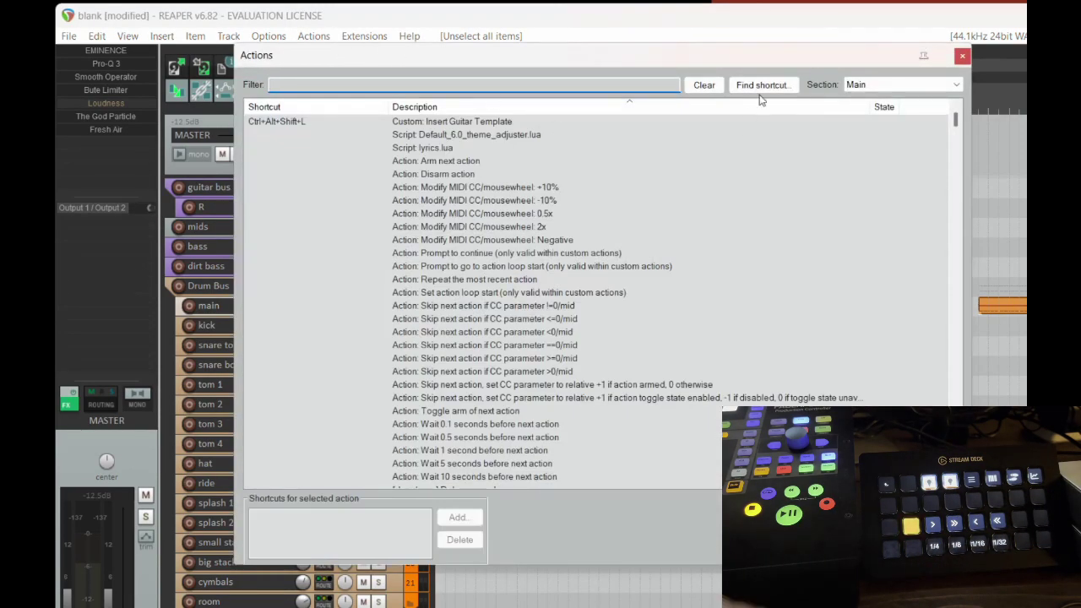
pyautogui.click(864, 87)
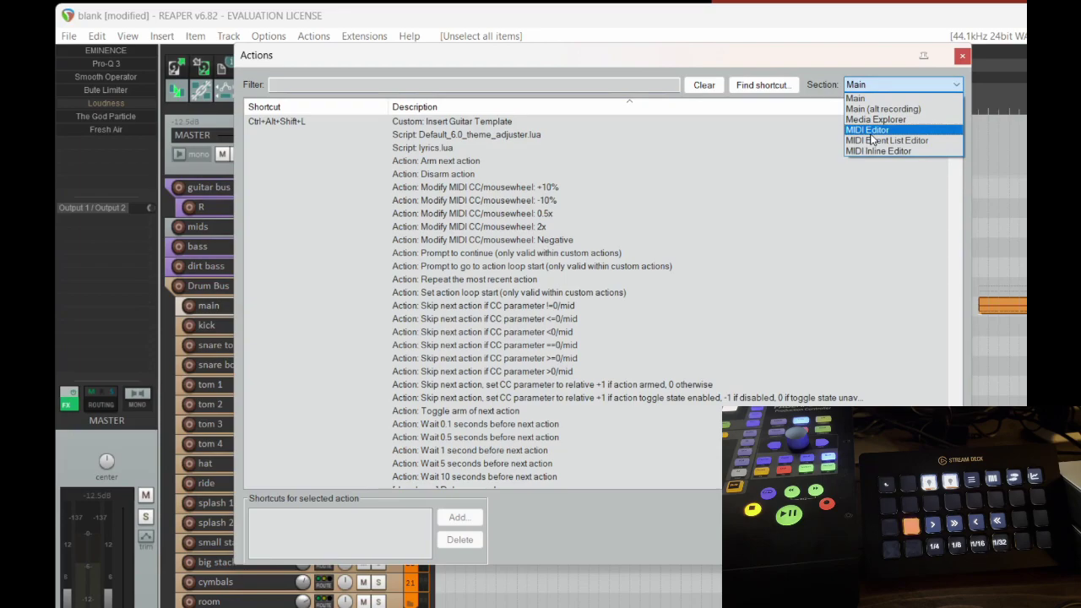
pyautogui.click(869, 131)
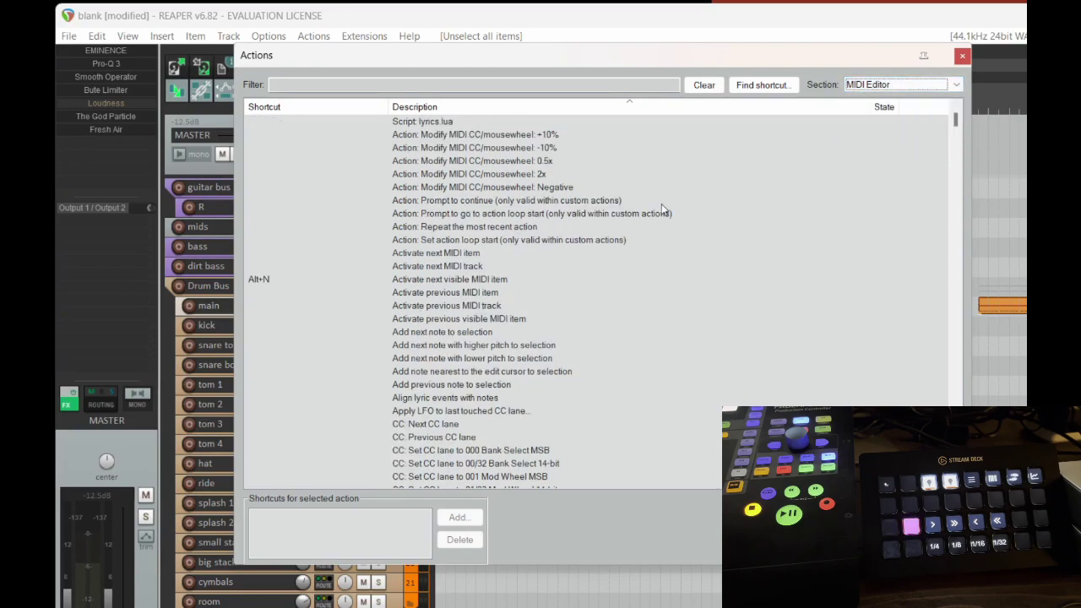
pyautogui.click(770, 87)
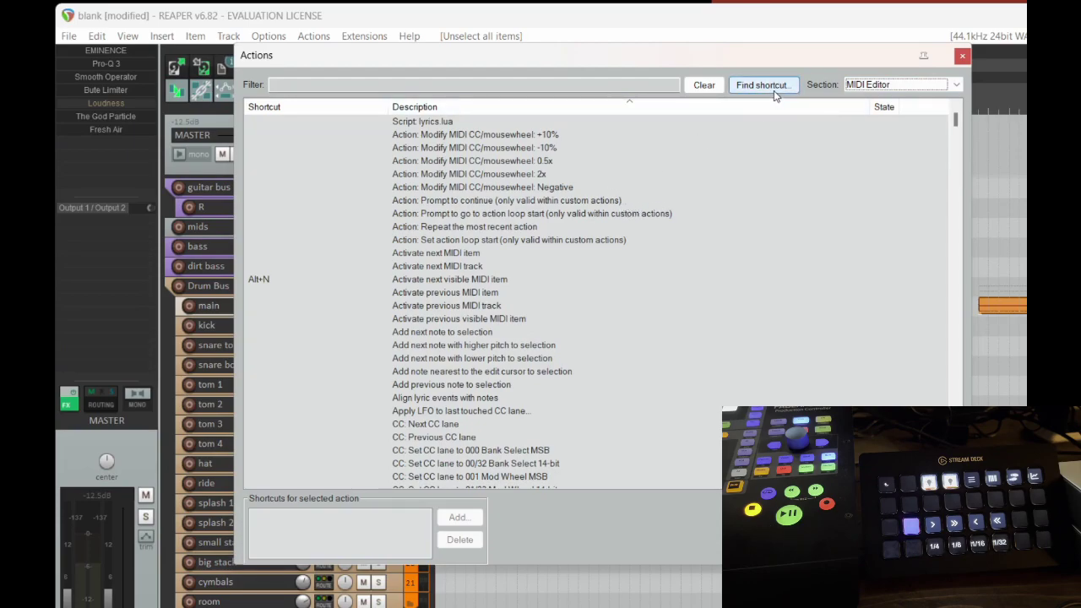
pyautogui.press('Escape')
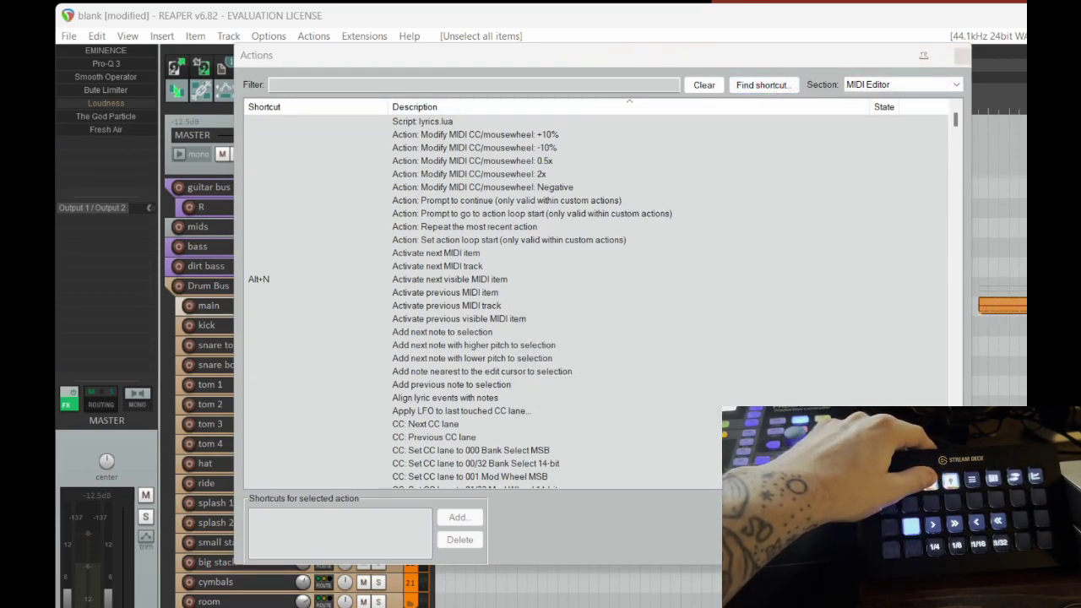
# - Look up the Main section actions assigned to Ctrl+Alt+Shift+] and Ctrl+Shift+U, and close the action list
pyautogui.click(899, 84)
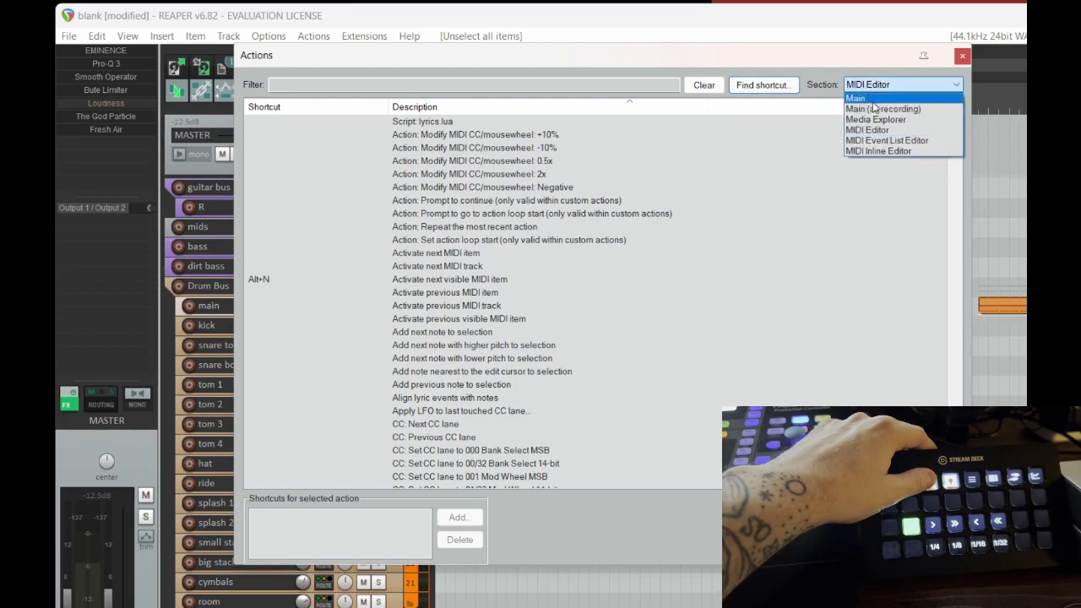
pyautogui.click(861, 96)
pyautogui.click(764, 87)
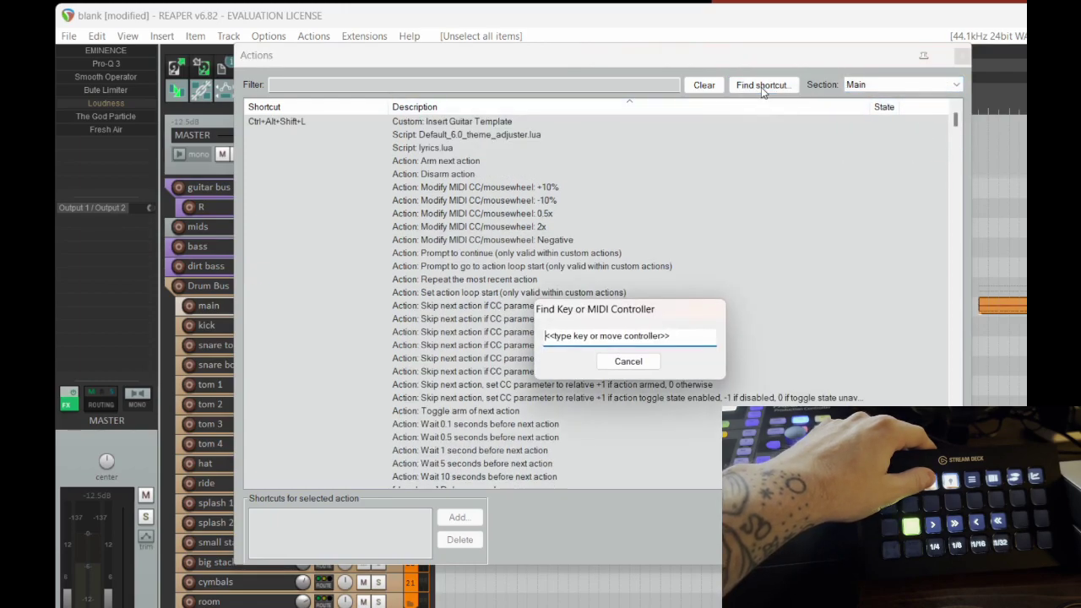
pyautogui.hotkey('ctrl', 'alt', 'shift', ']')
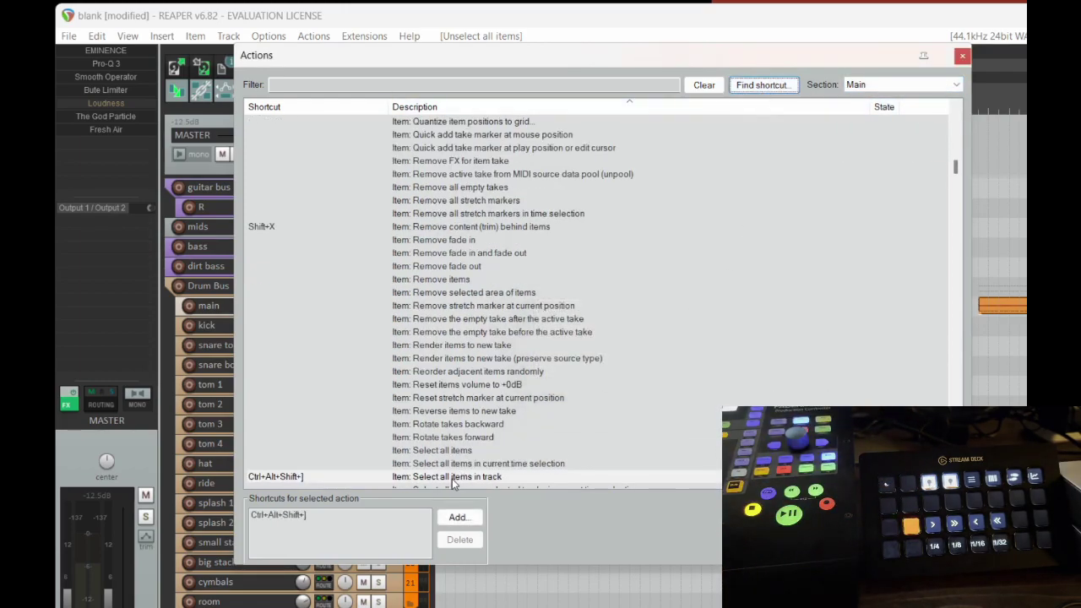
pyautogui.click(788, 87)
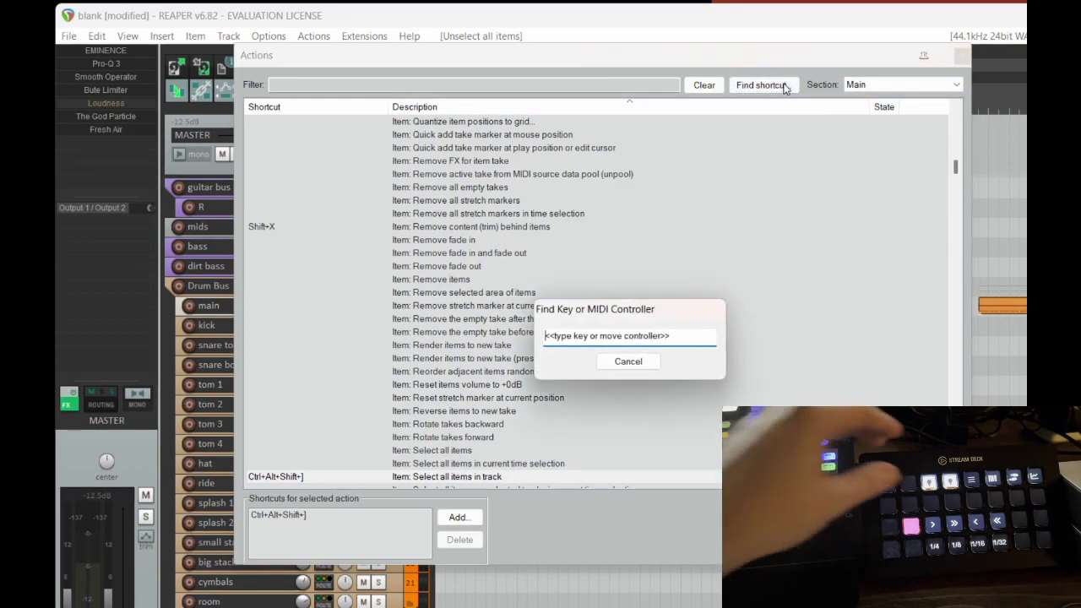
pyautogui.hotkey('ctrl', 'shift', 'u')
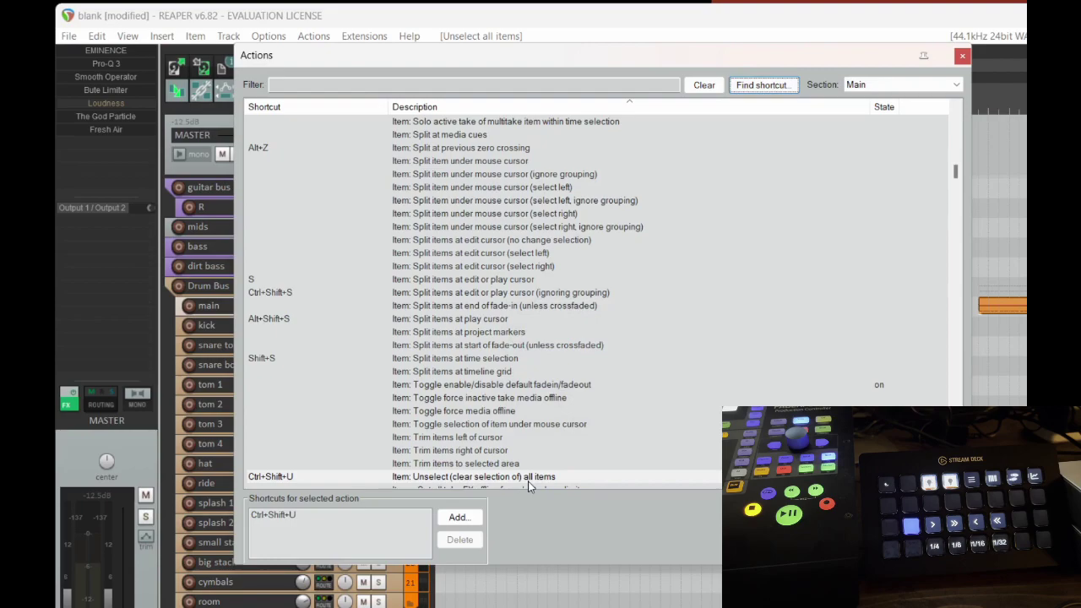
pyautogui.click(963, 57)
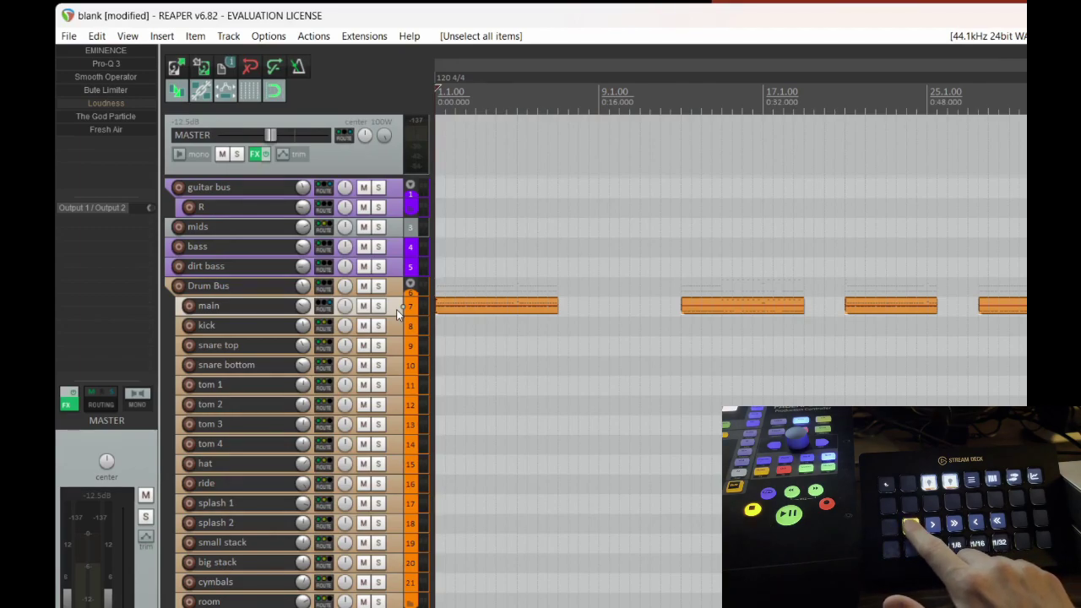
# - Select the leftmost item on the main drum track and look up the action assigned to Shift+L
pyautogui.hotkey('ctrl', 'Right')
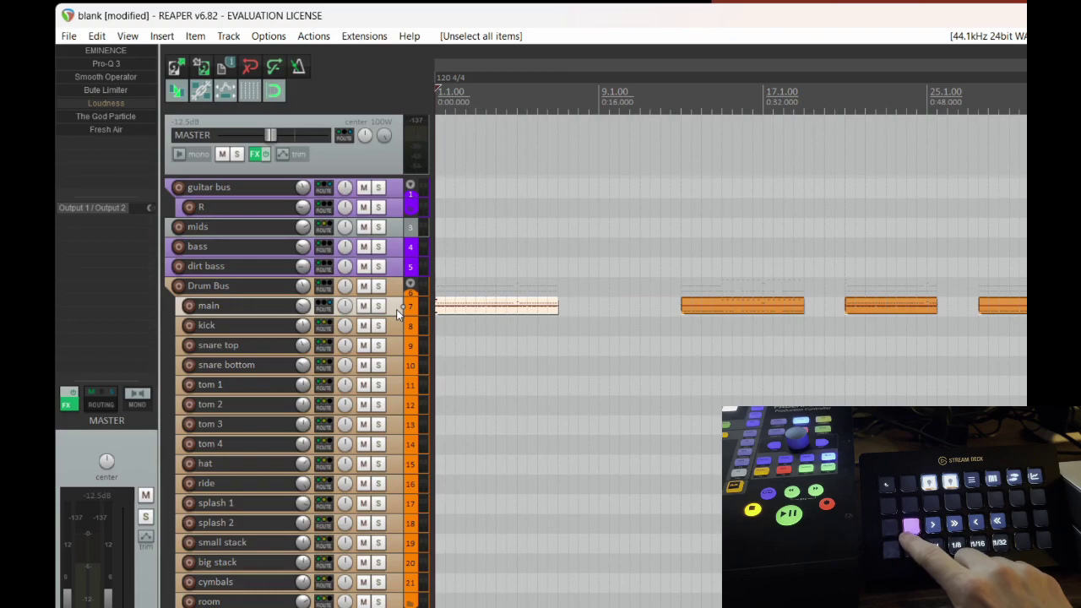
pyautogui.press('?')
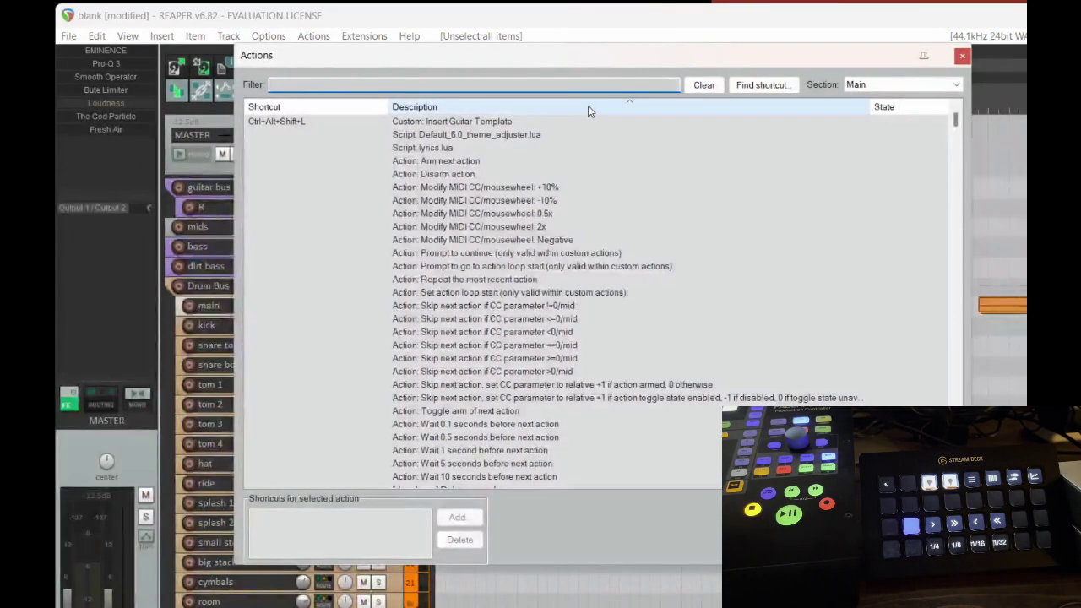
pyautogui.click(760, 85)
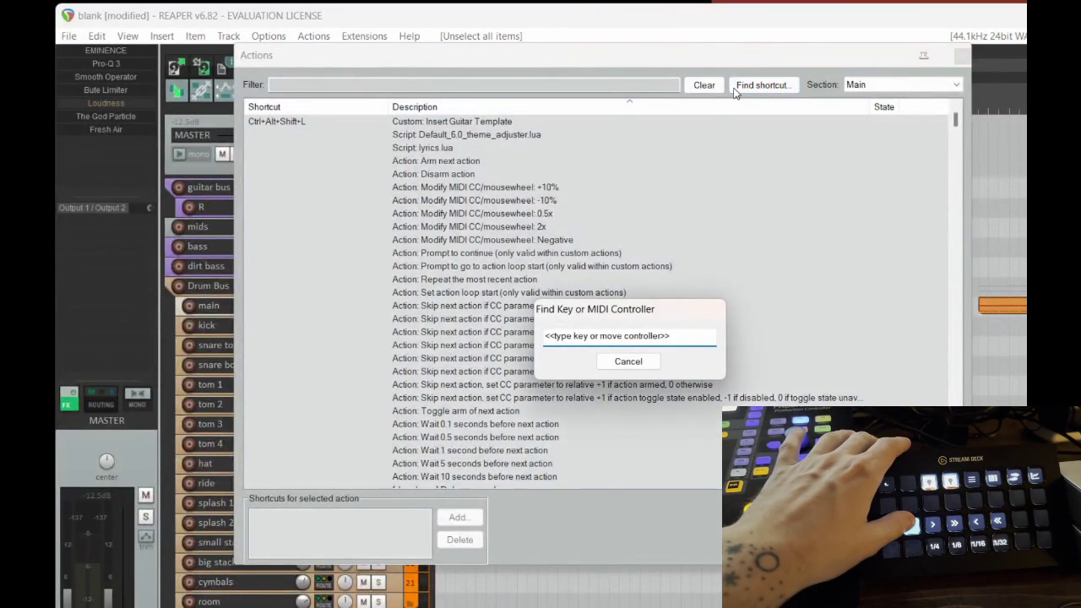
pyautogui.hotkey('shift', 'l')
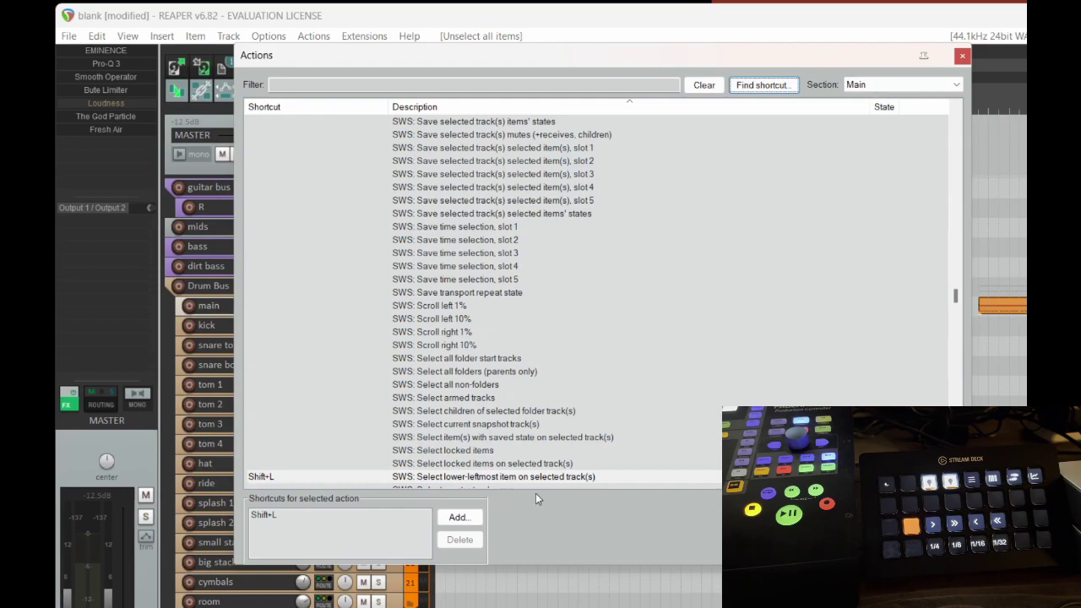
pyautogui.click(962, 55)
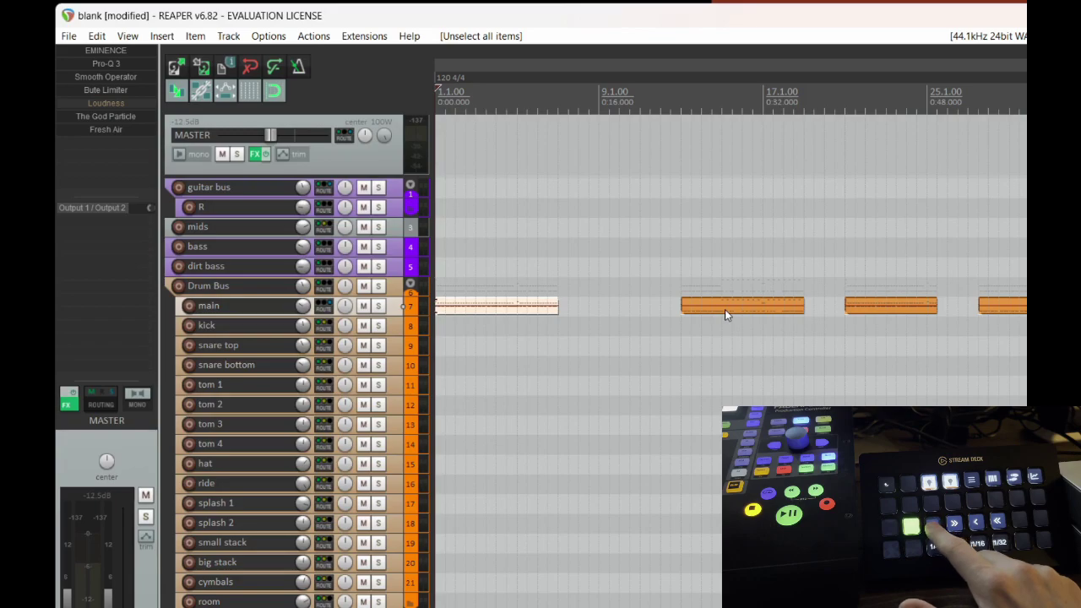
# - On the main drum track, move the item selection forward one item at a time to the fourth item and back to the first
pyautogui.hotkey('ctrl', 'Right')
pyautogui.hotkey('ctrl', 'Right')
pyautogui.hotkey('ctrl', 'Right')
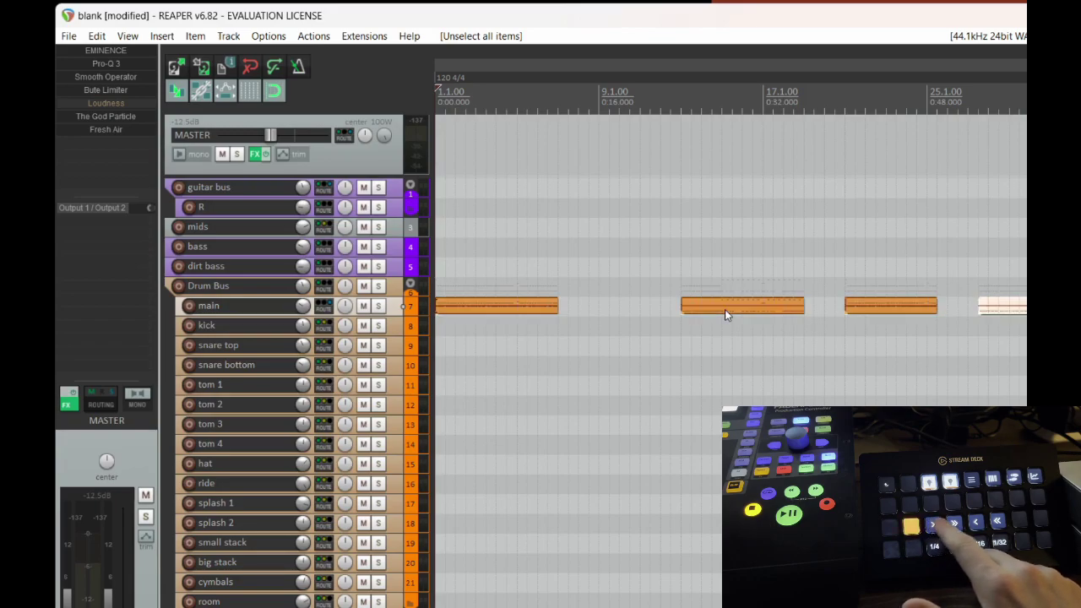
pyautogui.hotkey('ctrl', 'Left')
pyautogui.hotkey('ctrl', 'Left')
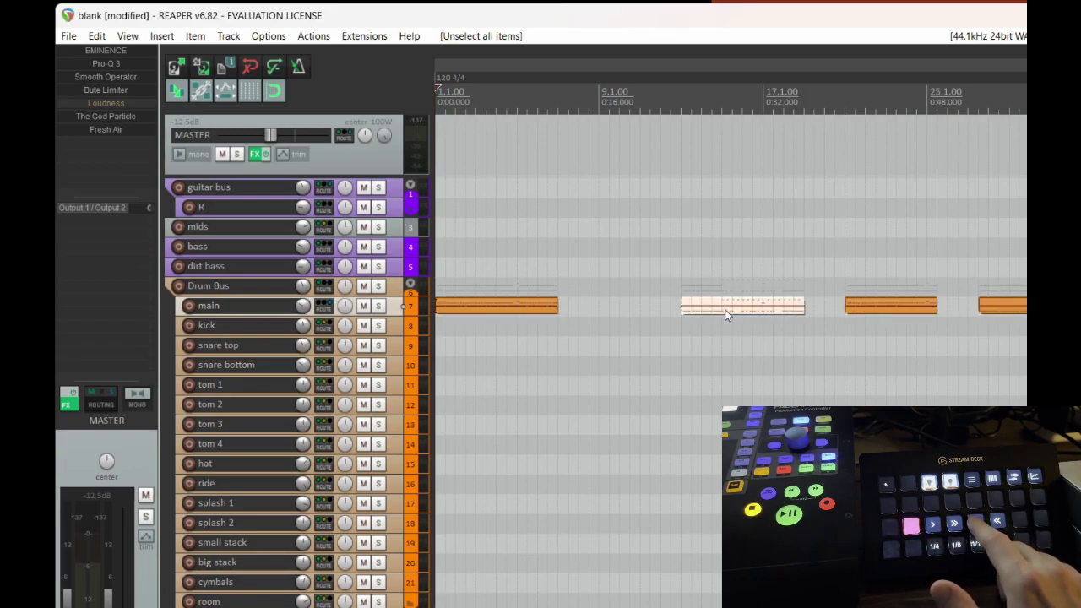
pyautogui.hotkey('ctrl', 'Left')
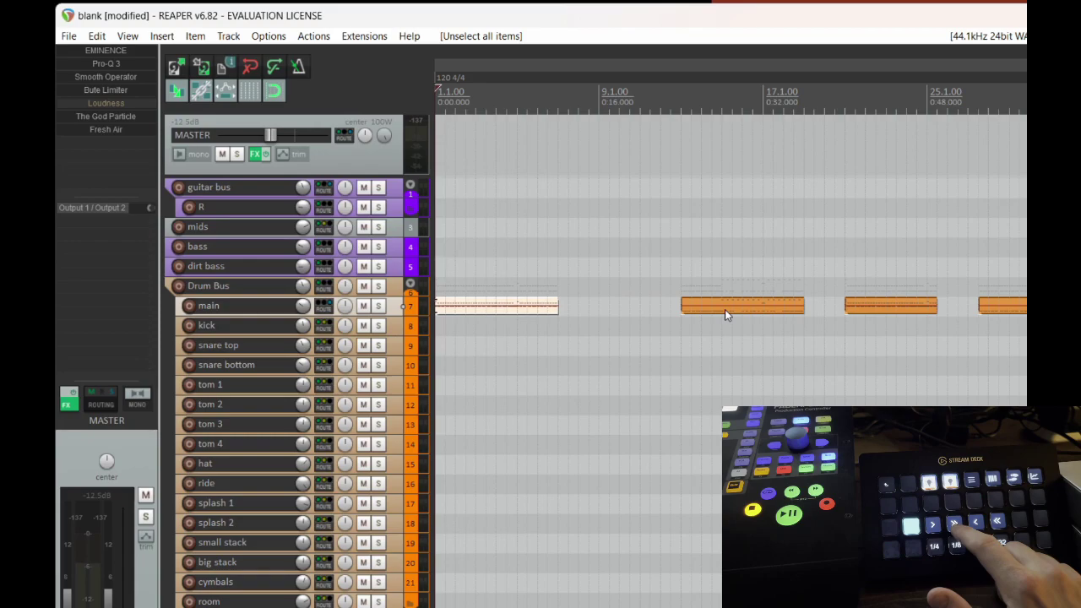
# - Extend the selection forward to include the track's first three items, and reduce it to the first item again
pyautogui.hotkey('ctrl', 'shift', 'Right')
pyautogui.hotkey('ctrl', 'shift', 'Right')
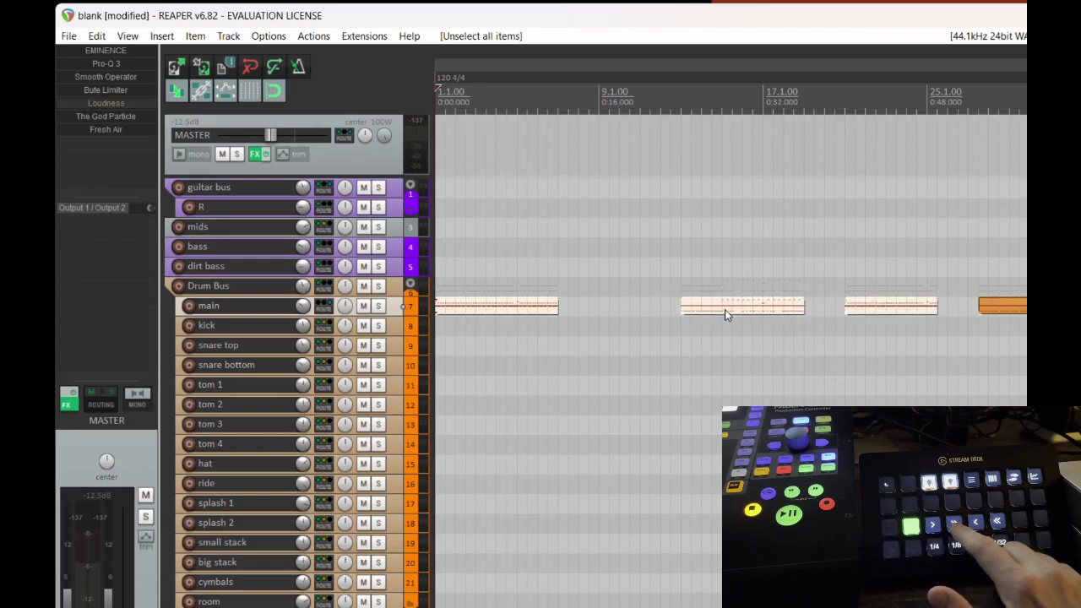
pyautogui.hotkey('ctrl', 'Left')
# - Select only the second item on the main track and add the items before and after it to the selection
pyautogui.hotkey('ctrl', 'Right')
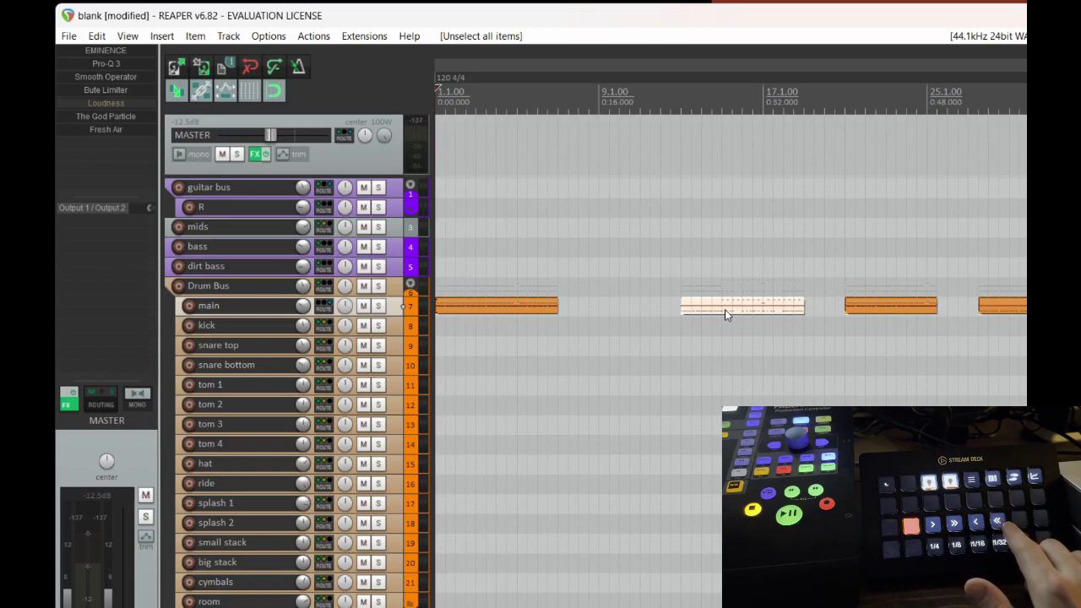
pyautogui.hotkey('ctrl', 'shift', 'Left')
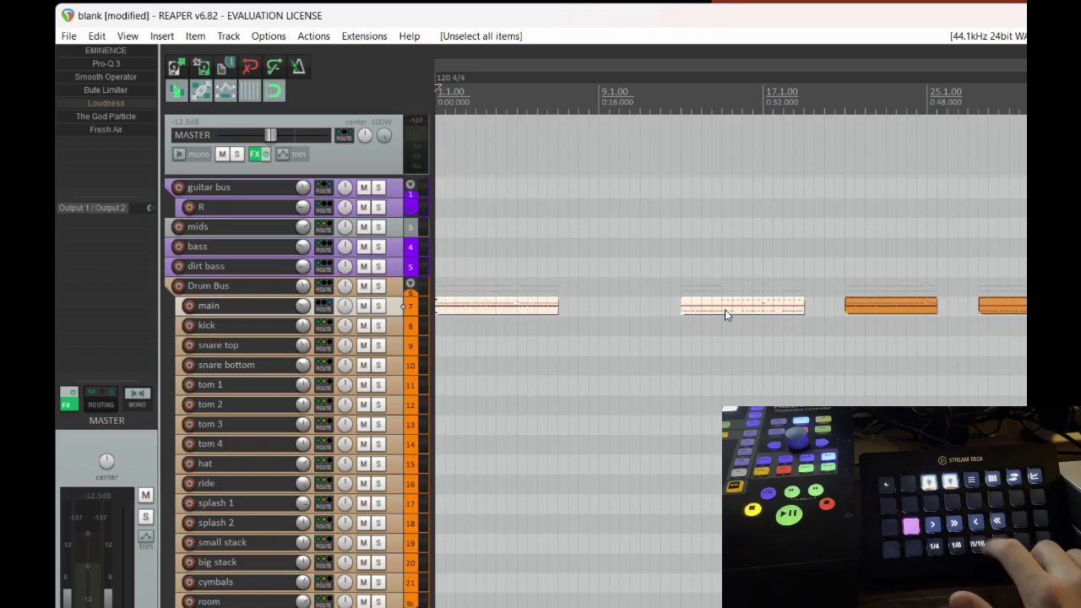
pyautogui.hotkey('ctrl', 'shift', 'Right')
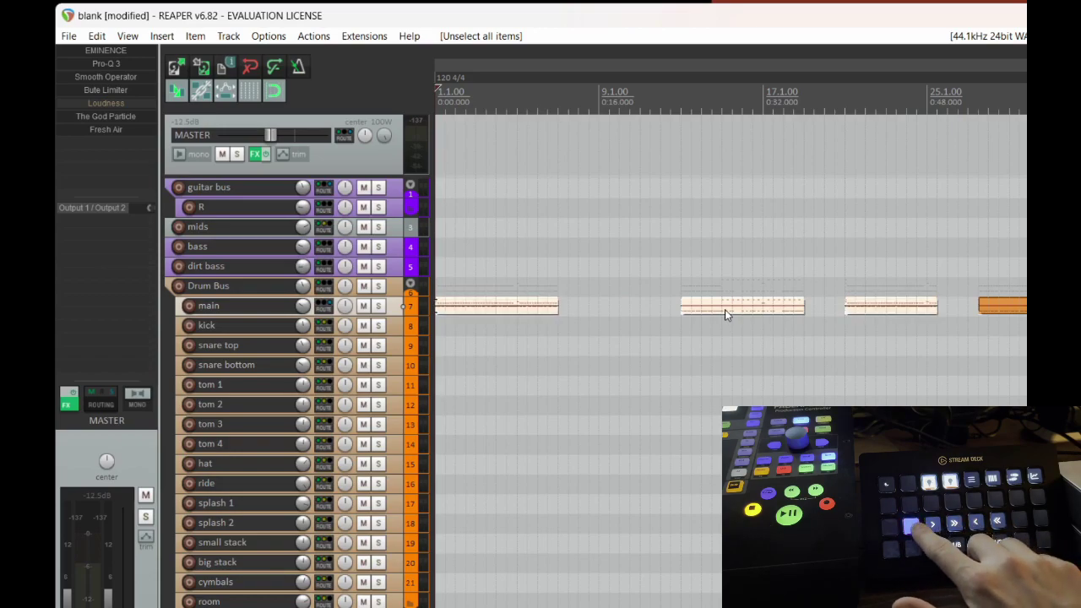
# - Reselect only the first item on the main track, open it in the MIDI editor and close the editor
pyautogui.hotkey('ctrl', 'Left')
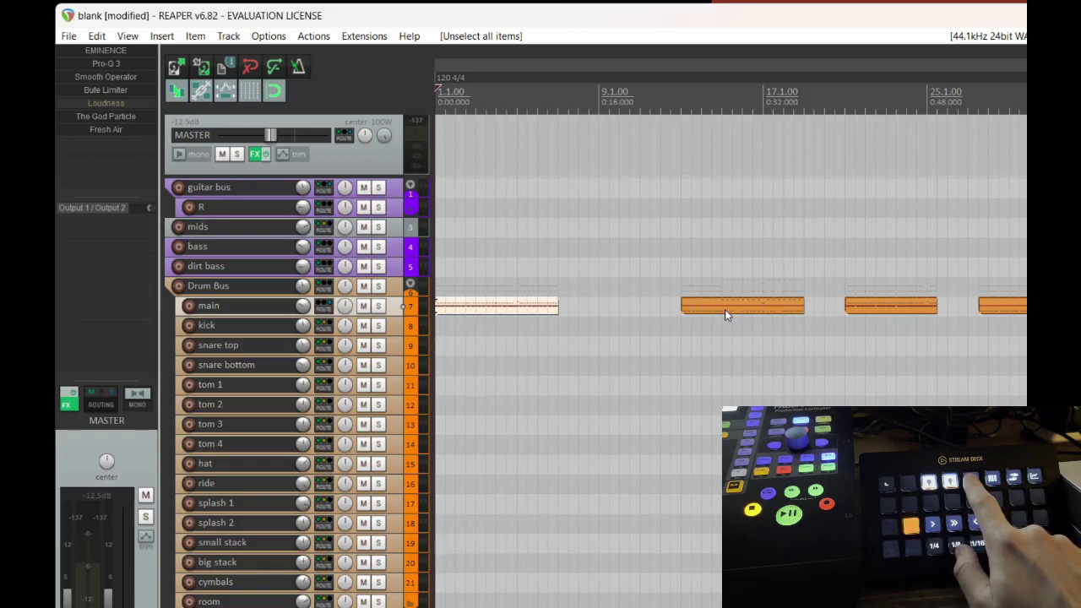
pyautogui.hotkey('ctrl', 'alt', 'e')
pyautogui.press('Escape')
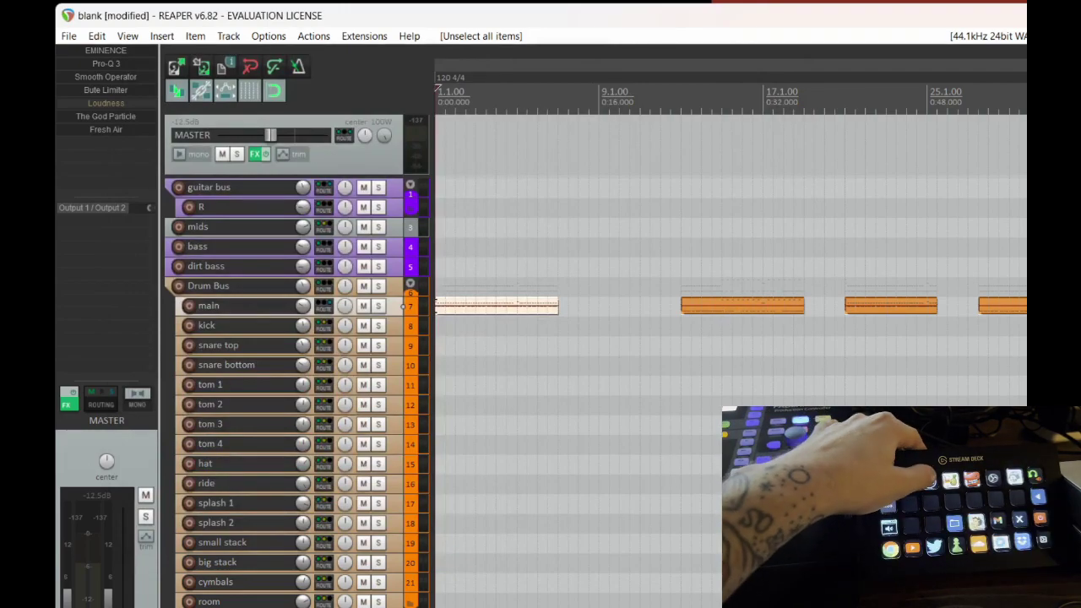
# - Switch to the Stream Deck app, view the Hotkey Switch settings of the MIDI editor key, and minimize the app
pyautogui.hotkey('alt', 'Tab')
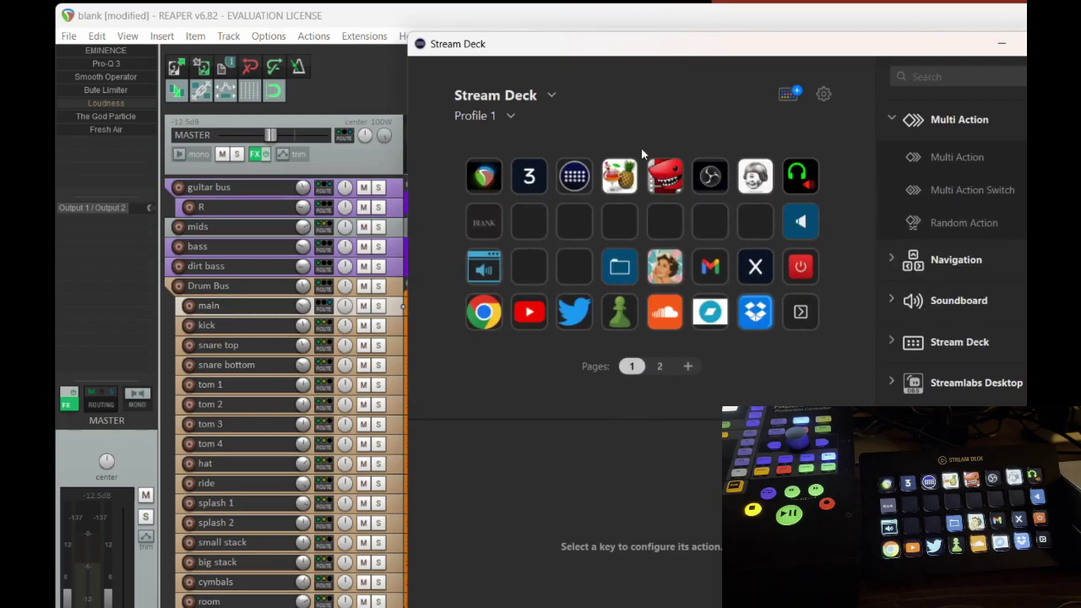
pyautogui.doubleClick(813, 308)
pyautogui.doubleClick(580, 267)
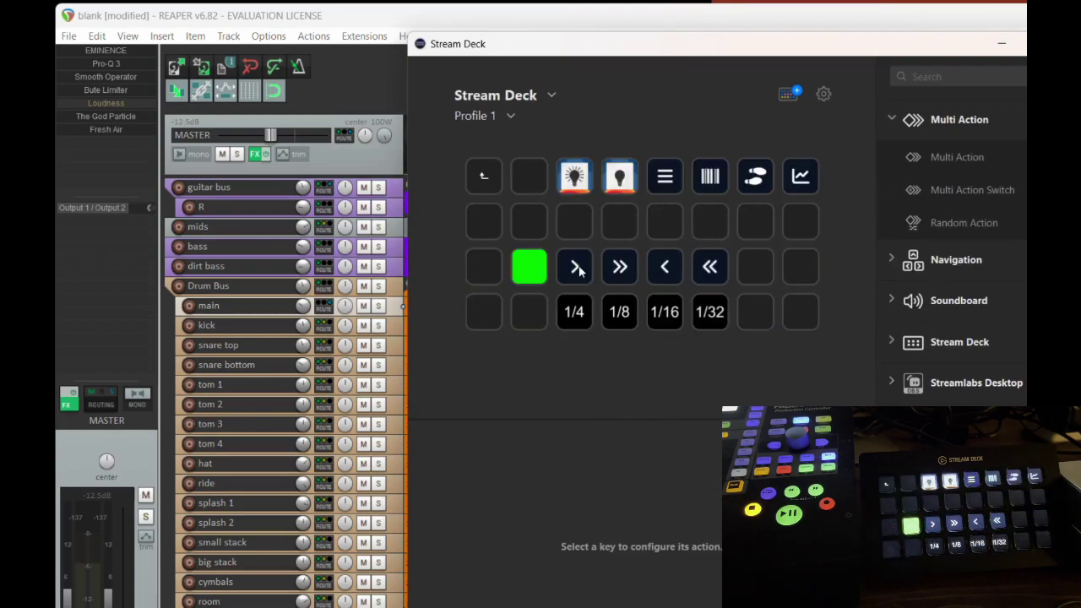
pyautogui.click(666, 179)
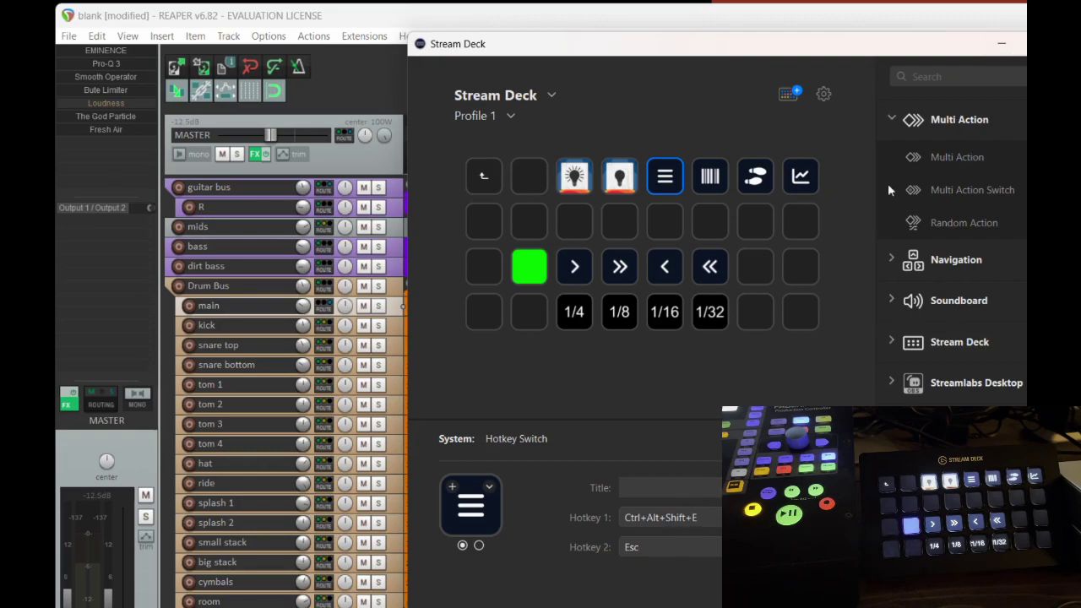
pyautogui.click(1001, 43)
# - Open the first item of the main track in the MIDI editor and close it, twice in a row
pyautogui.moveTo(515, 271); pyautogui.dragTo(517, 266)
pyautogui.hotkey('ctrl', 'alt', 'e')
pyautogui.press('Escape')
pyautogui.hotkey('ctrl', 'alt', 'e')
pyautogui.press('Escape')
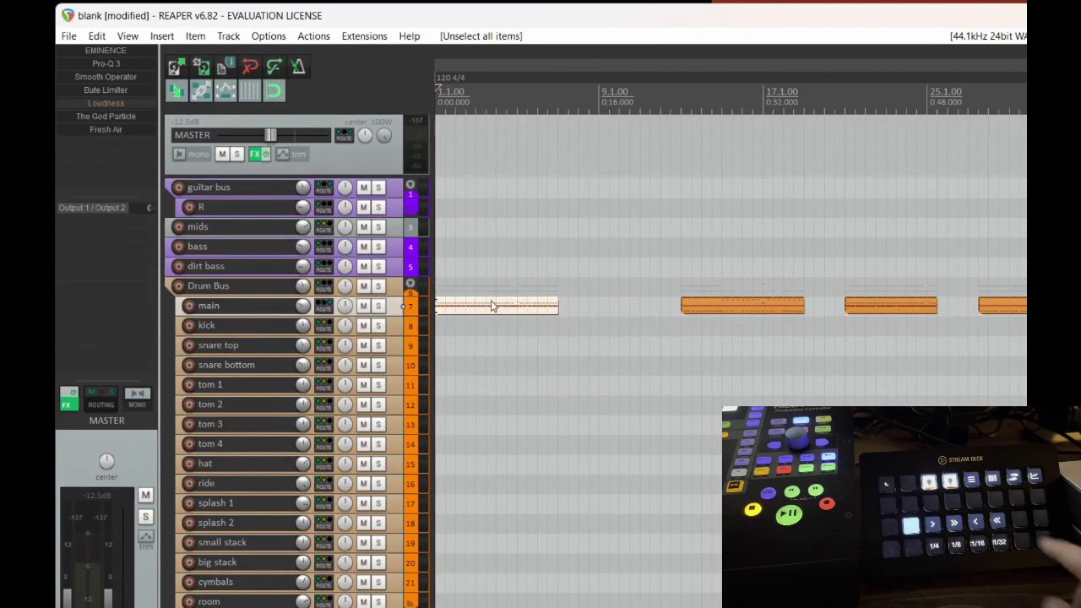
# - Open the first item in the MIDI editor and switch the CC lane to 64 Hold Pedal, 11 Expression MSB and back to Velocity
pyautogui.hotkey('ctrl', 'alt', 'e')
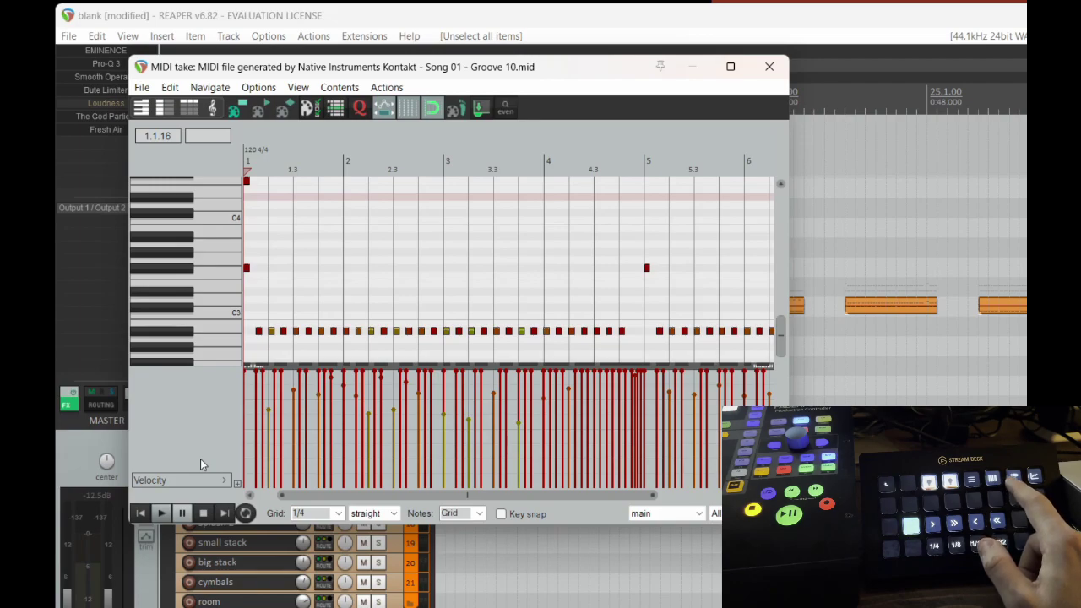
pyautogui.press('h')
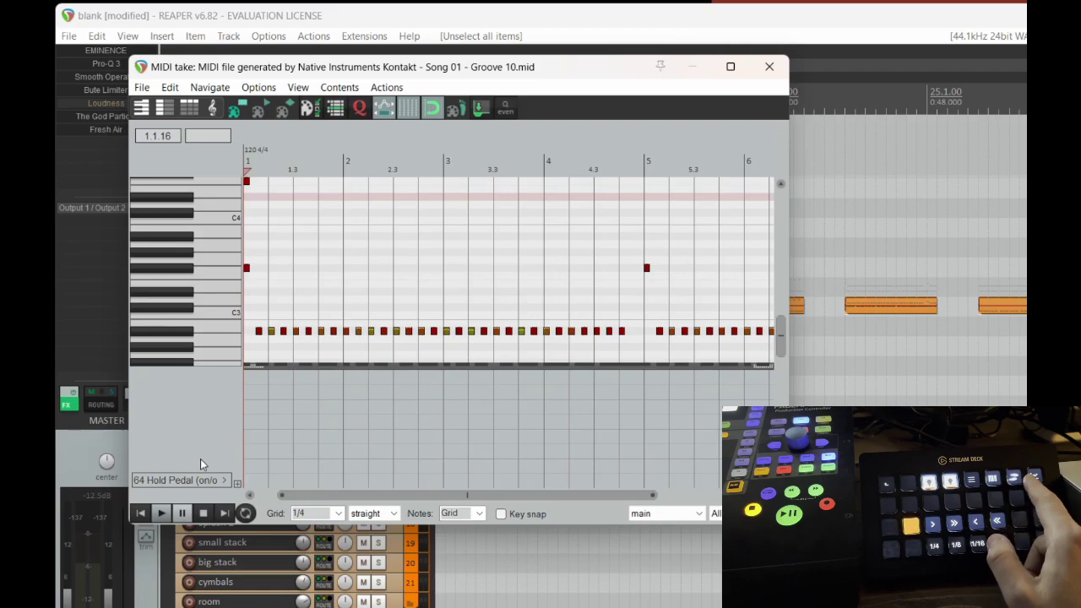
pyautogui.press('e')
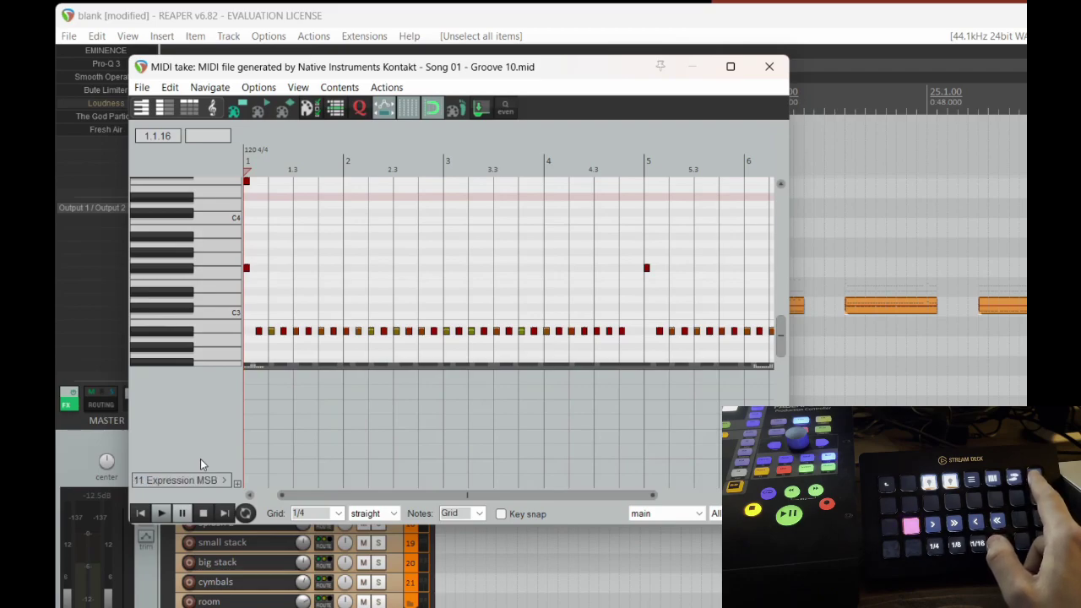
pyautogui.press('v')
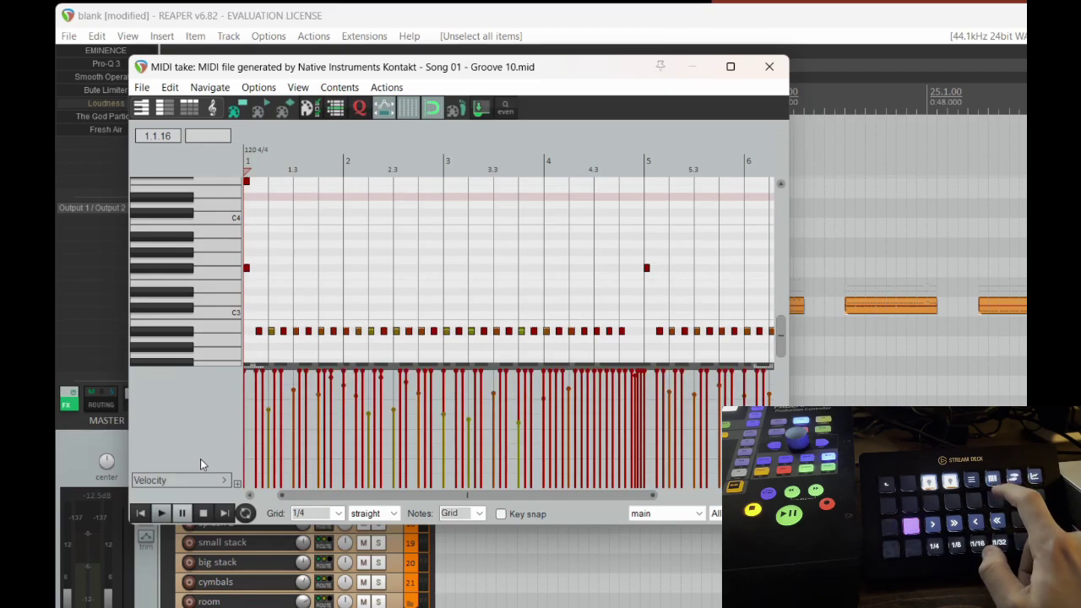
# - Close the MIDI editor and reopen it on the main track's first item
pyautogui.press('Escape')
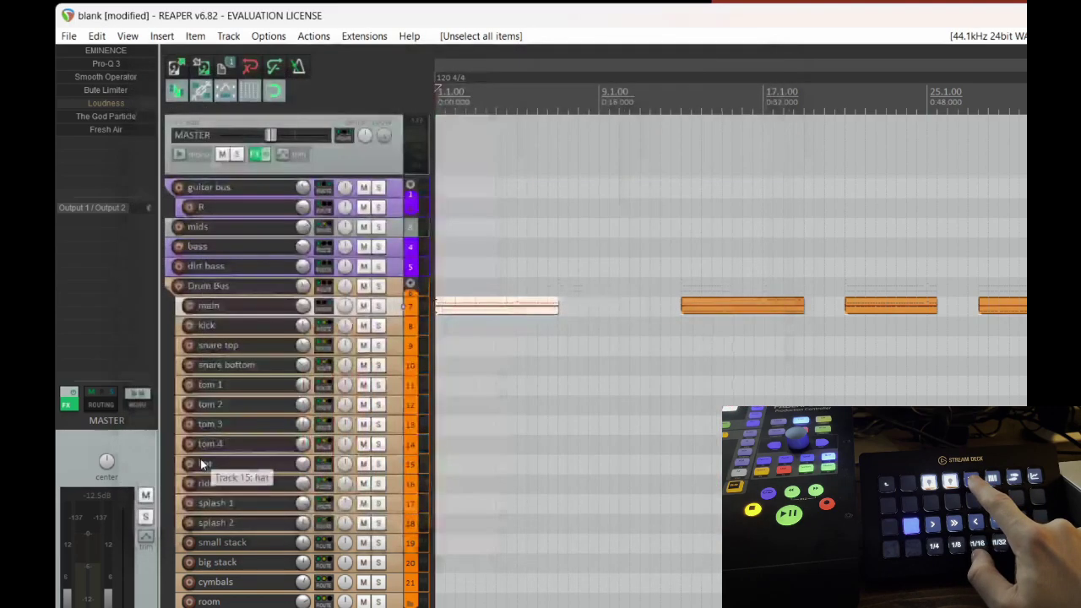
pyautogui.hotkey('ctrl', 'alt', 'e')
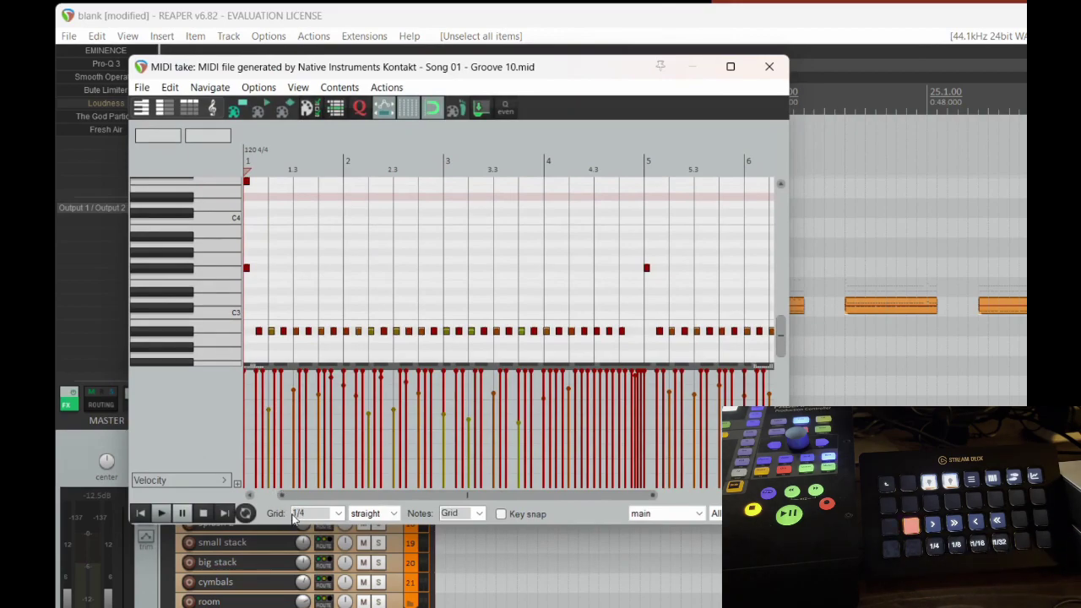
# - Switch the MIDI editor grid to 1/16 and back to 1/4, and close the editor
pyautogui.press('8')
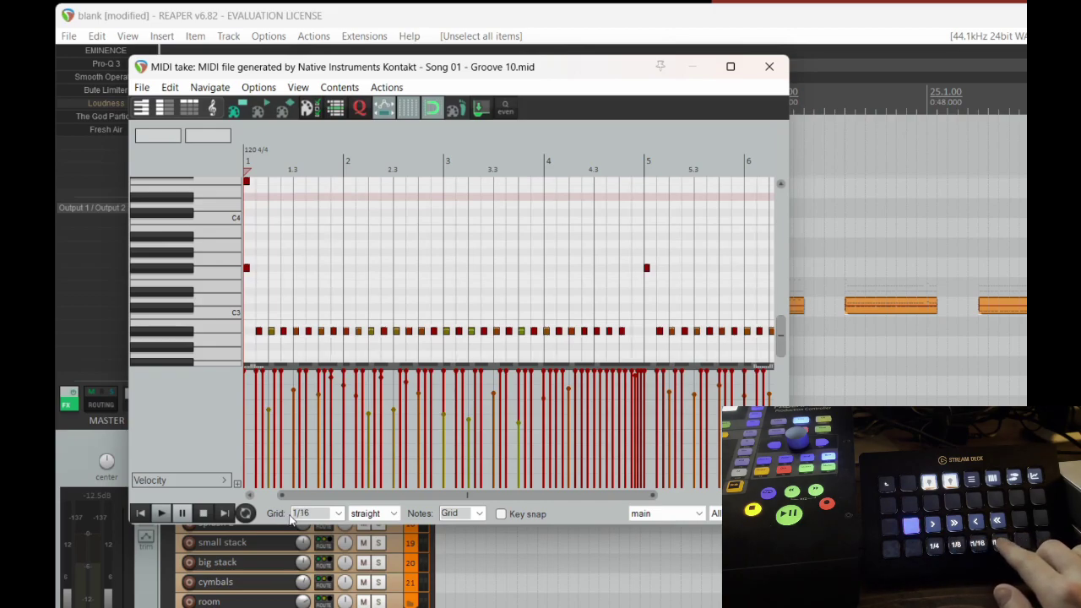
pyautogui.press('4')
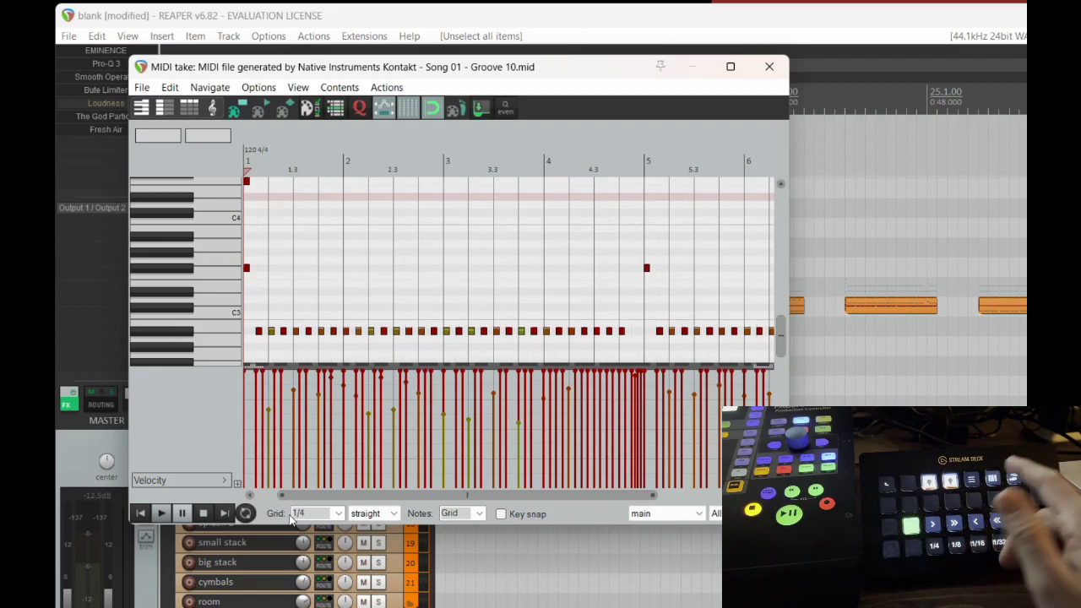
pyautogui.press('Escape')
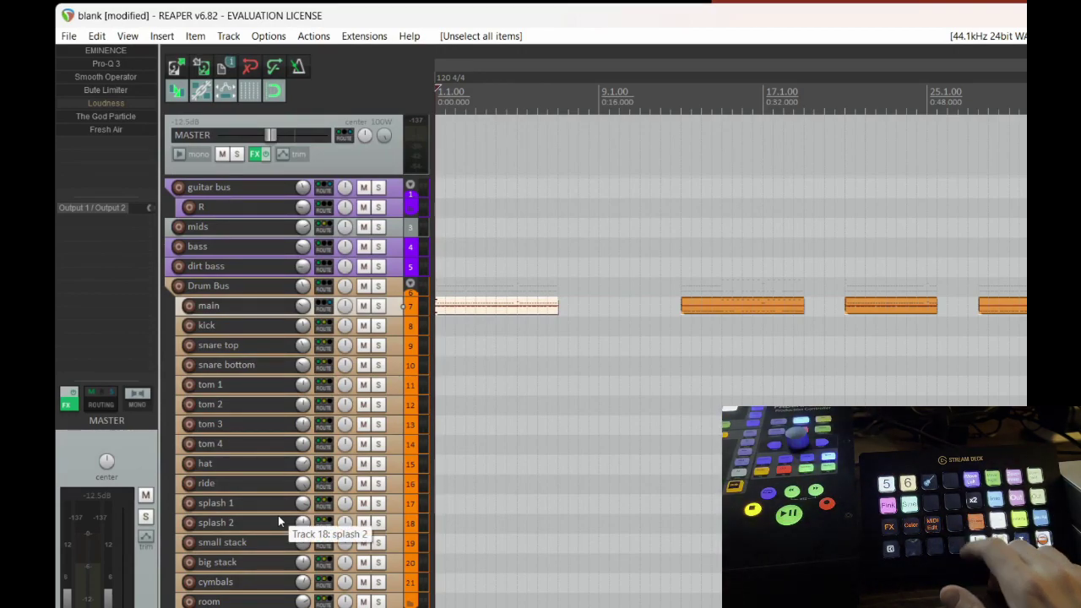
# - Open the main track's FX chain with Kontakt, and open and close the MIDI editor over it twice
pyautogui.press('f')
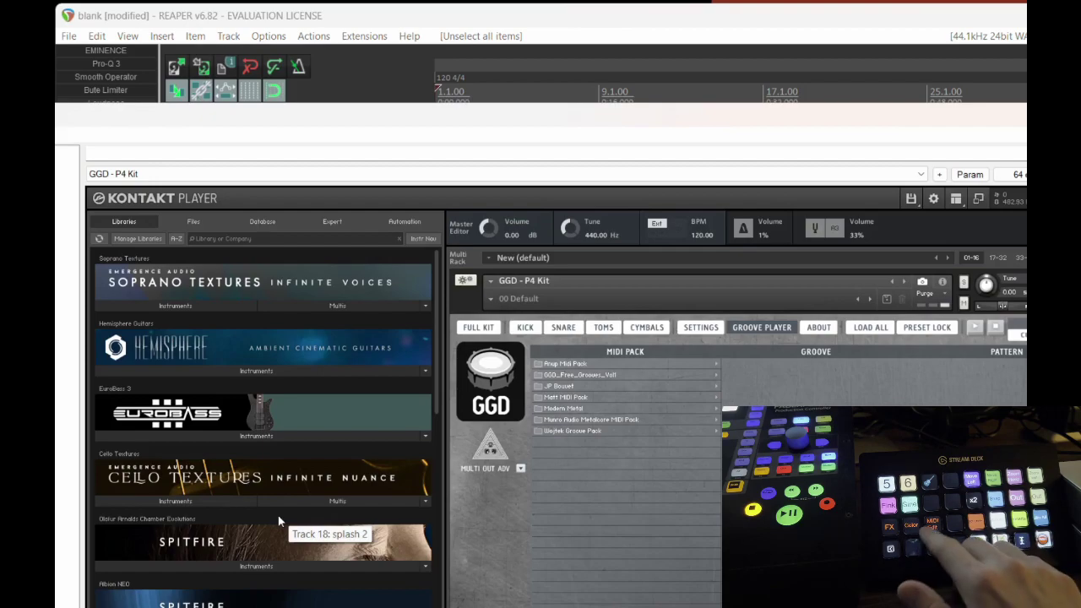
pyautogui.hotkey('ctrl', 'alt', 'e')
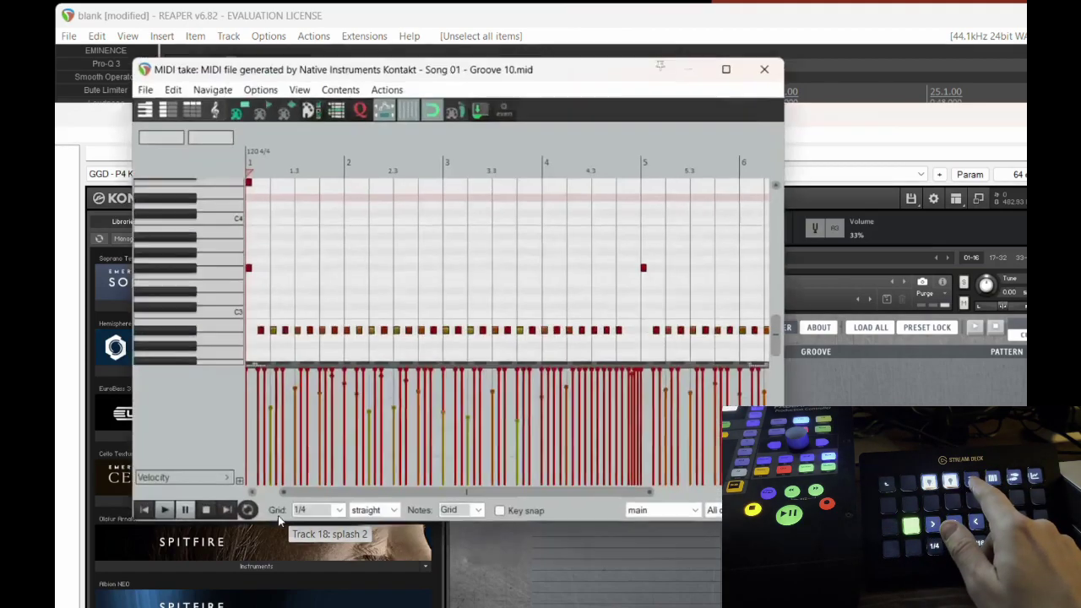
pyautogui.press('Escape')
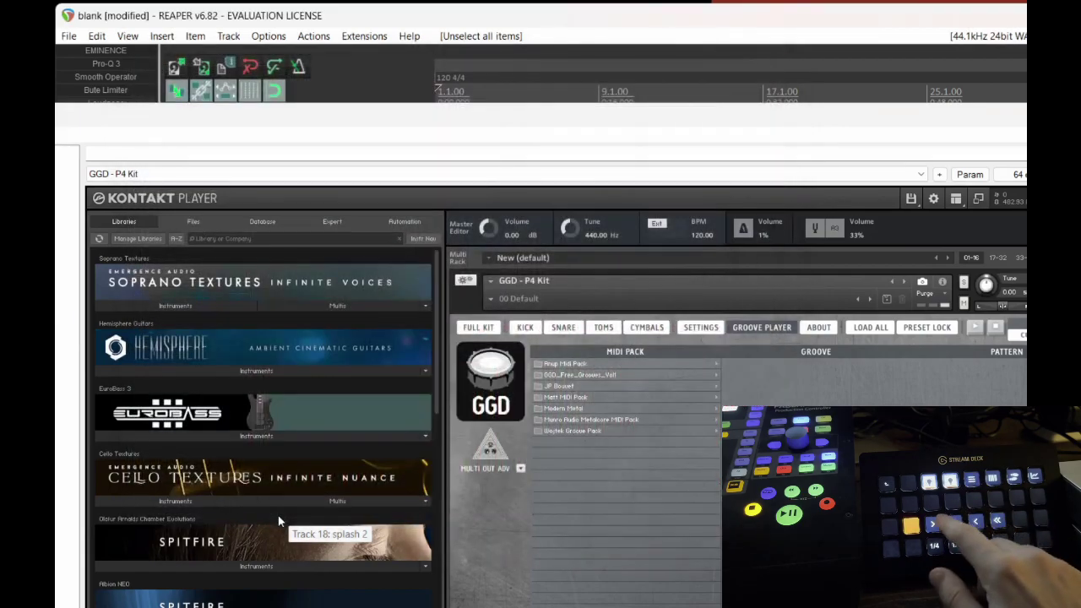
pyautogui.hotkey('ctrl', 'alt', 'e')
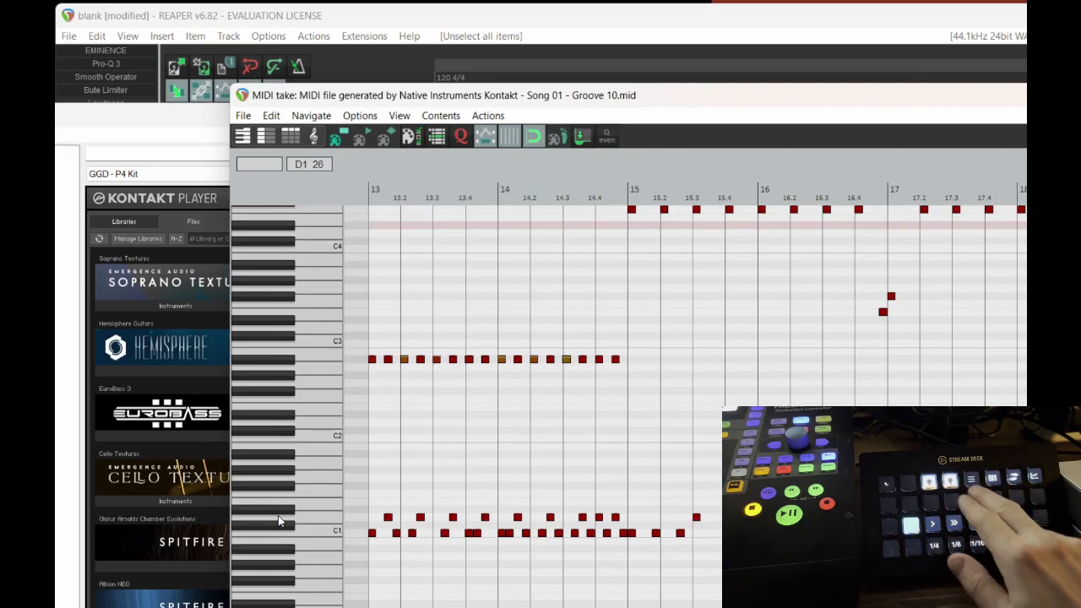
pyautogui.press('Escape')
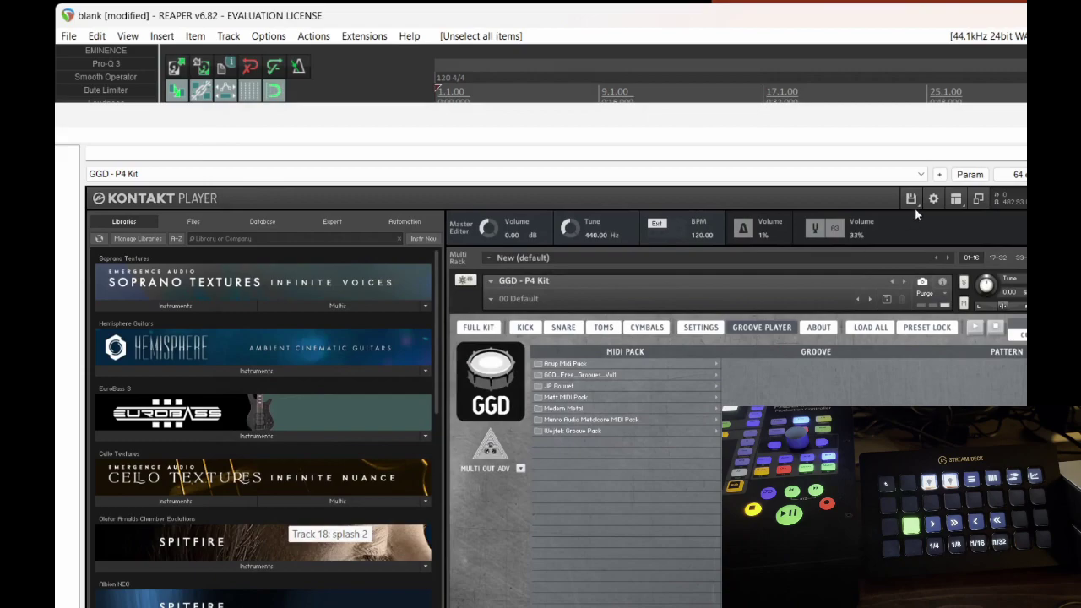
# - Close the Kontakt FX window and place the edit cursor at the end of the main track's first item, leaving all items deselected
pyautogui.click(1026, 115)
pyautogui.moveTo(728, 259); pyautogui.dragTo(844, 404)
pyautogui.click(553, 338)
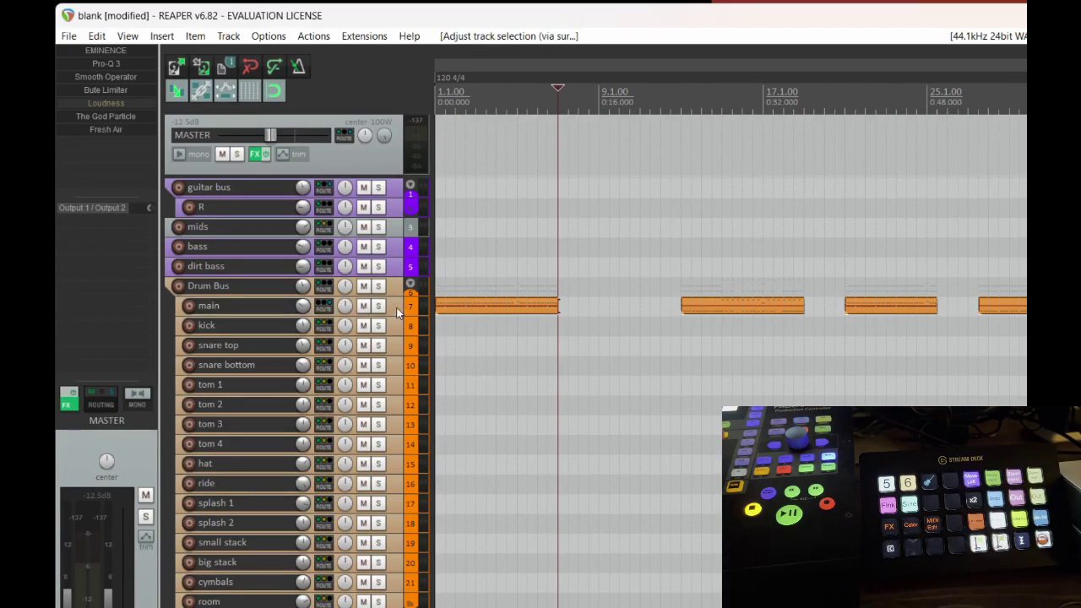
# - Select and expand the Drum Bus track, and show Pro-Q 3 in its FX chain
pyautogui.hotkey('ctrl', 'alt', 'Up')
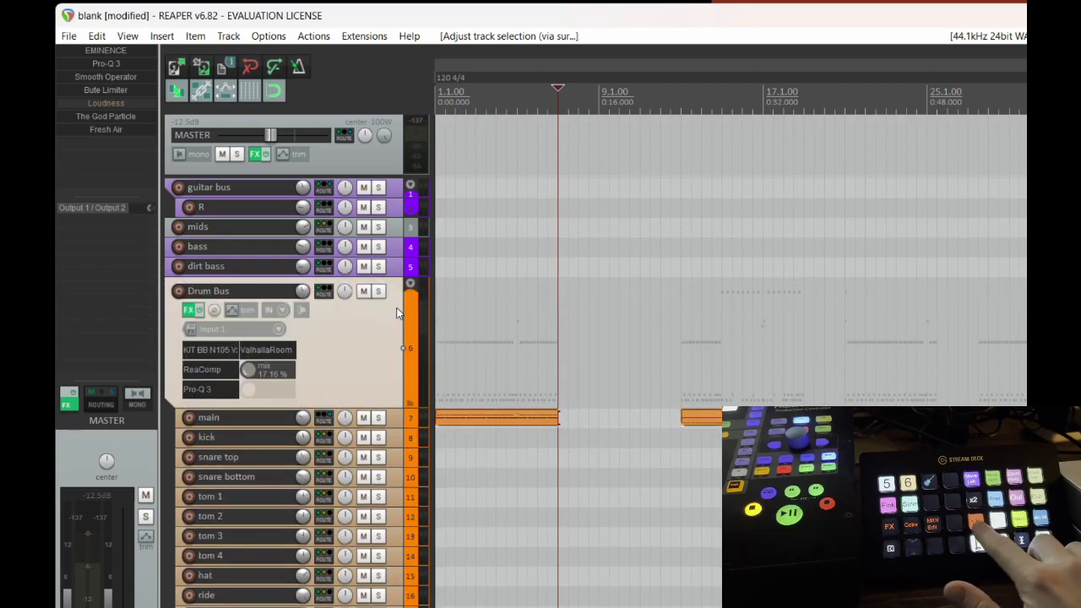
pyautogui.press('f')
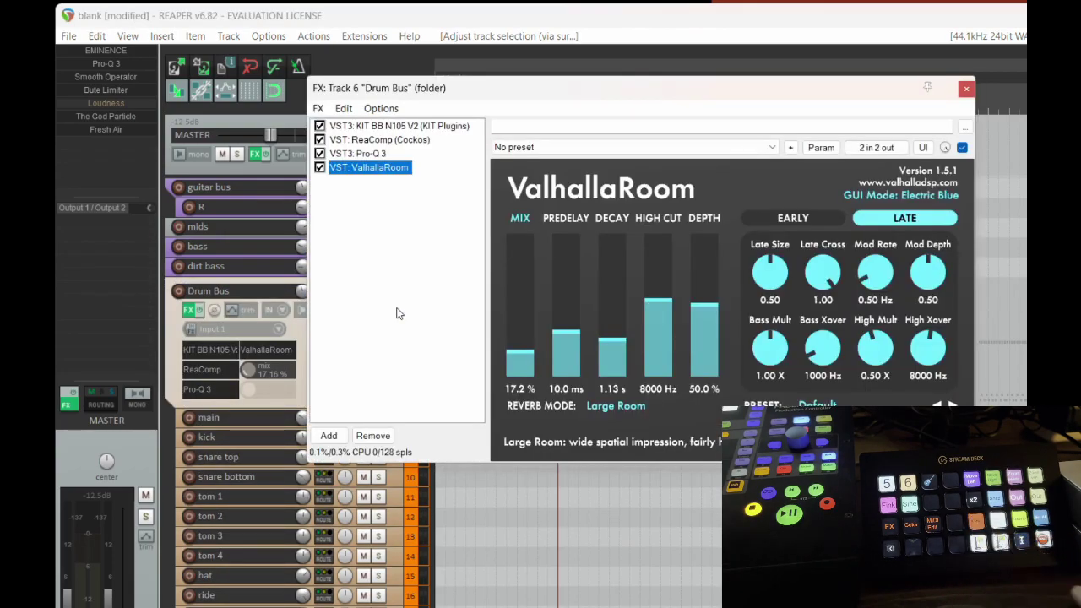
pyautogui.click(379, 156)
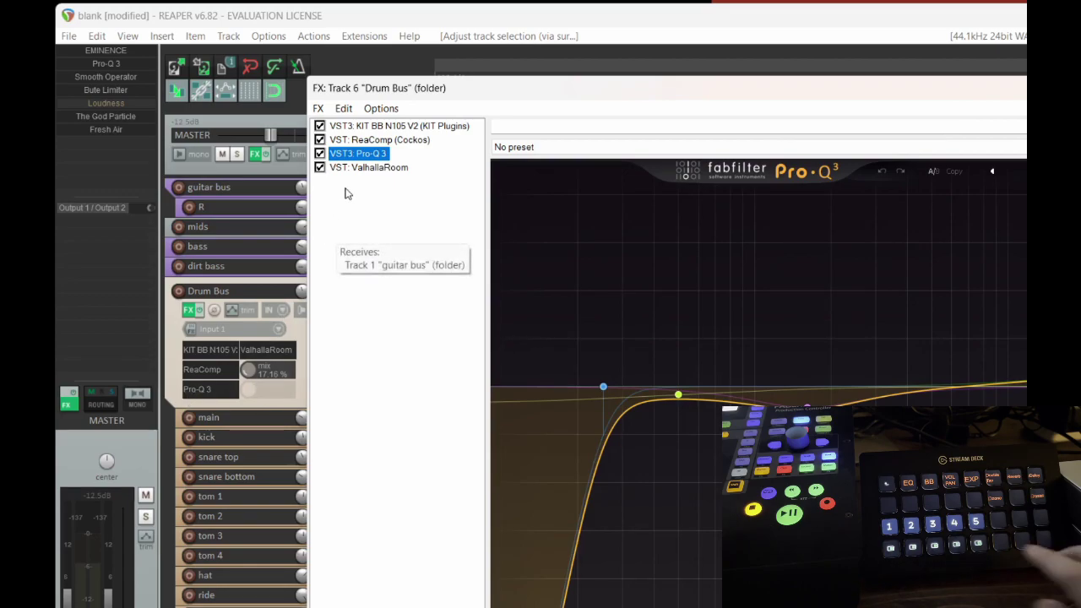
# - Toggle the bypass of Pro-Q 3, the third Drum Bus effect, off and on repeatedly, leaving the effect enabled
pyautogui.press('3')
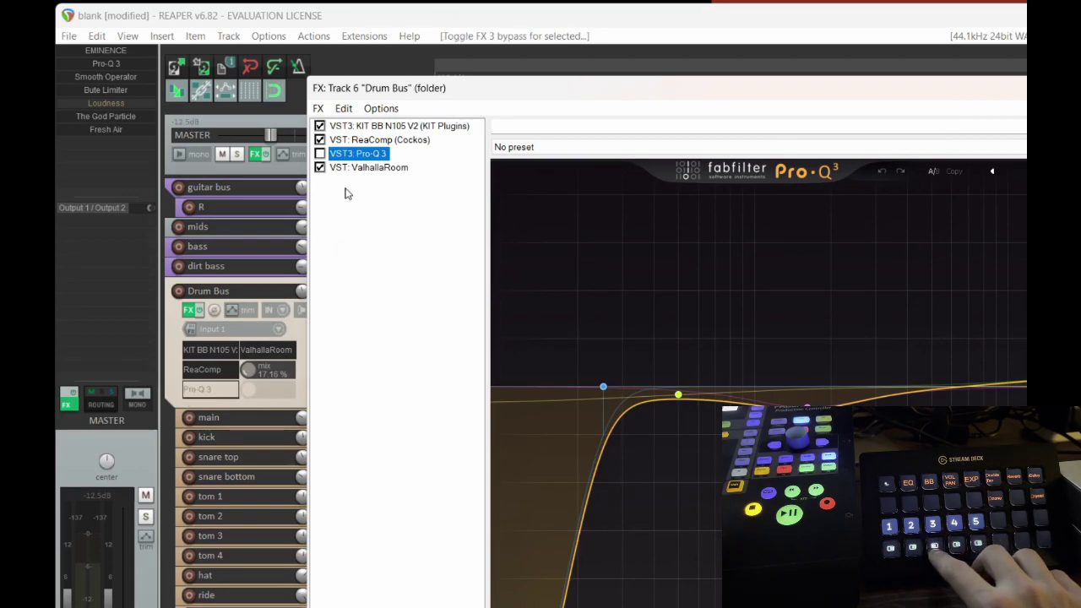
pyautogui.hotkey('ctrl', '3')
pyautogui.hotkey('ctrl', '3')
pyautogui.hotkey('ctrl', '3')
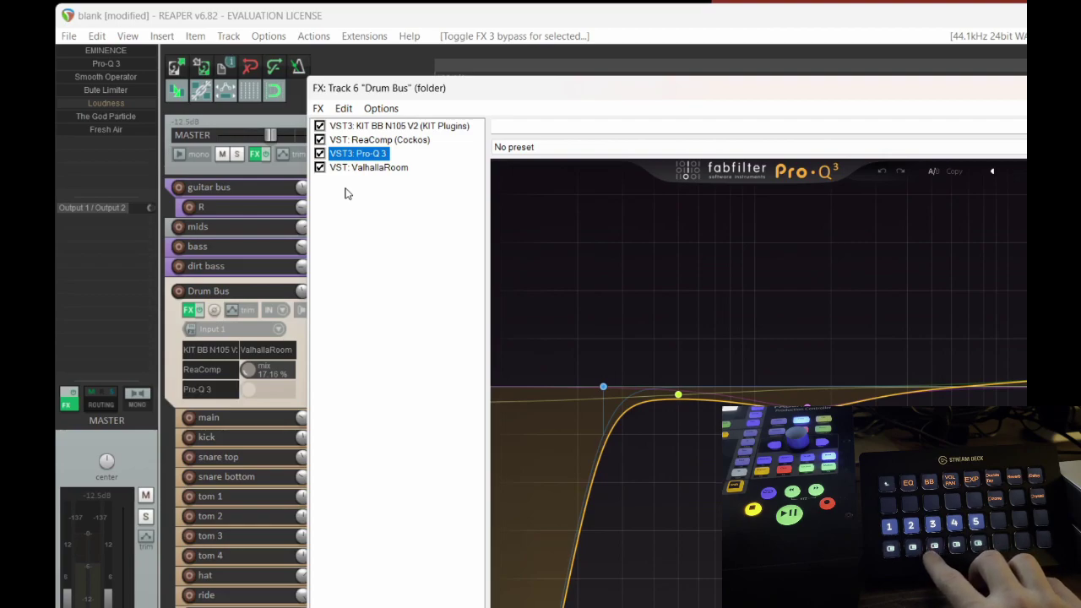
pyautogui.hotkey('ctrl', '3')
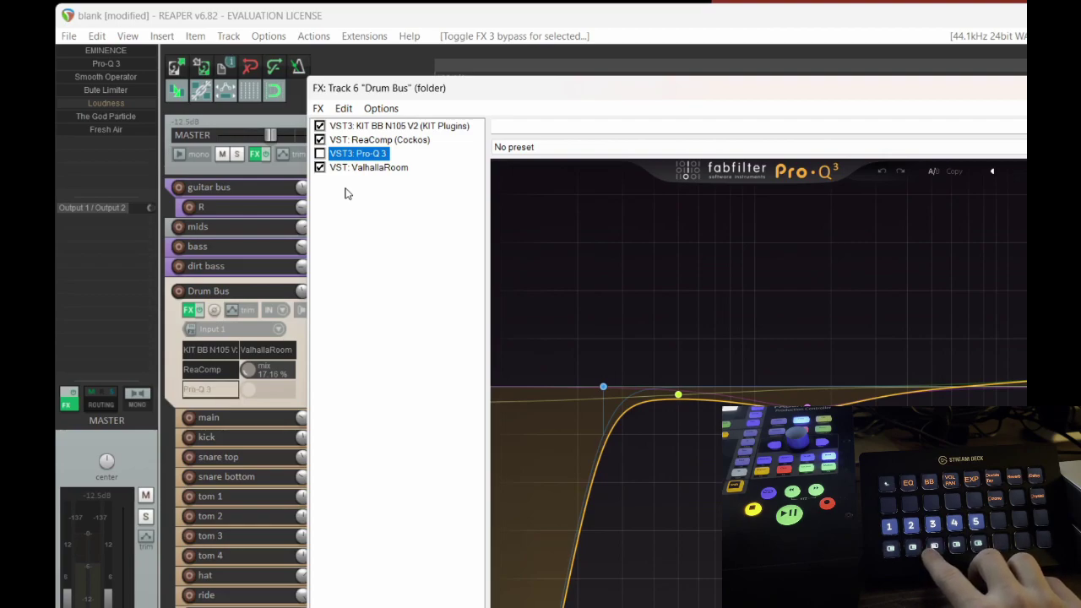
pyautogui.hotkey('ctrl', '3')
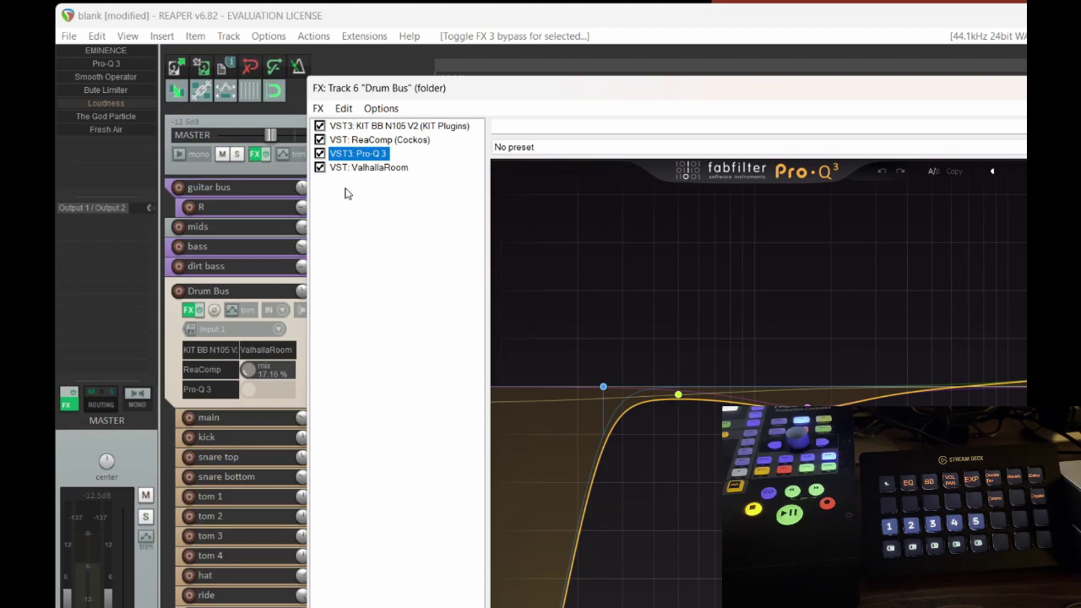
# - Show the ValhallaRoom plug-in in the Drum Bus FX chain and close the chain window
pyautogui.click(379, 173)
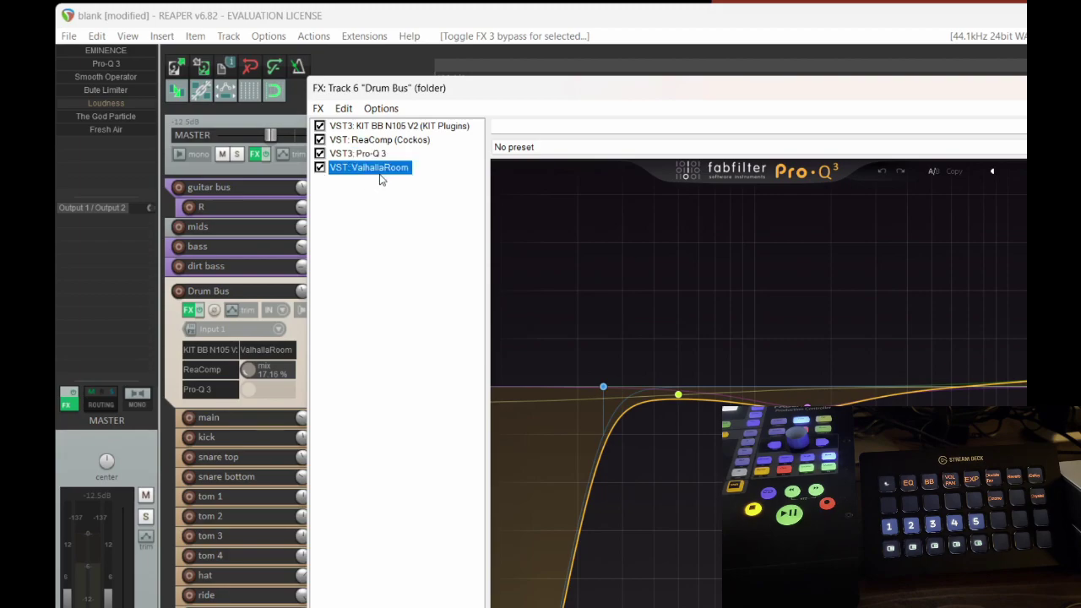
pyautogui.rightClick(379, 176)
pyautogui.click(363, 211)
pyautogui.click(363, 211)
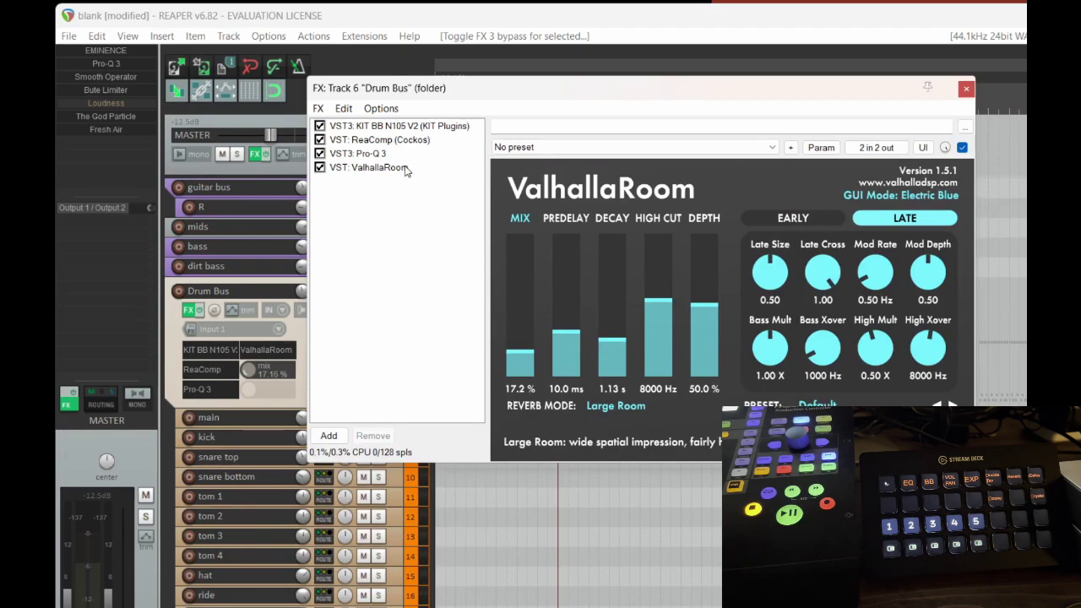
pyautogui.click(405, 169)
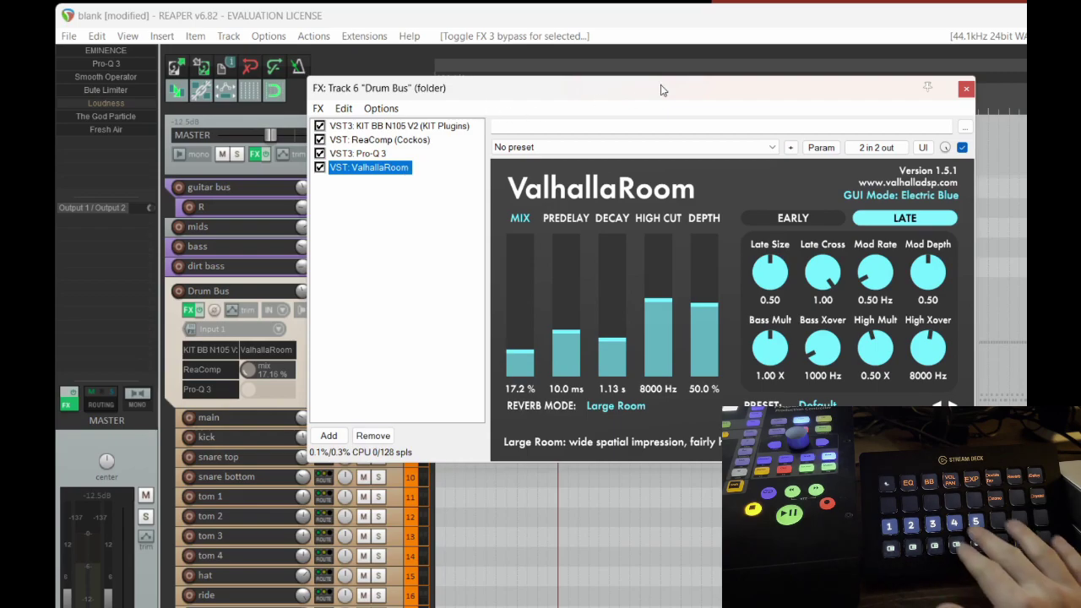
pyautogui.press('Escape')
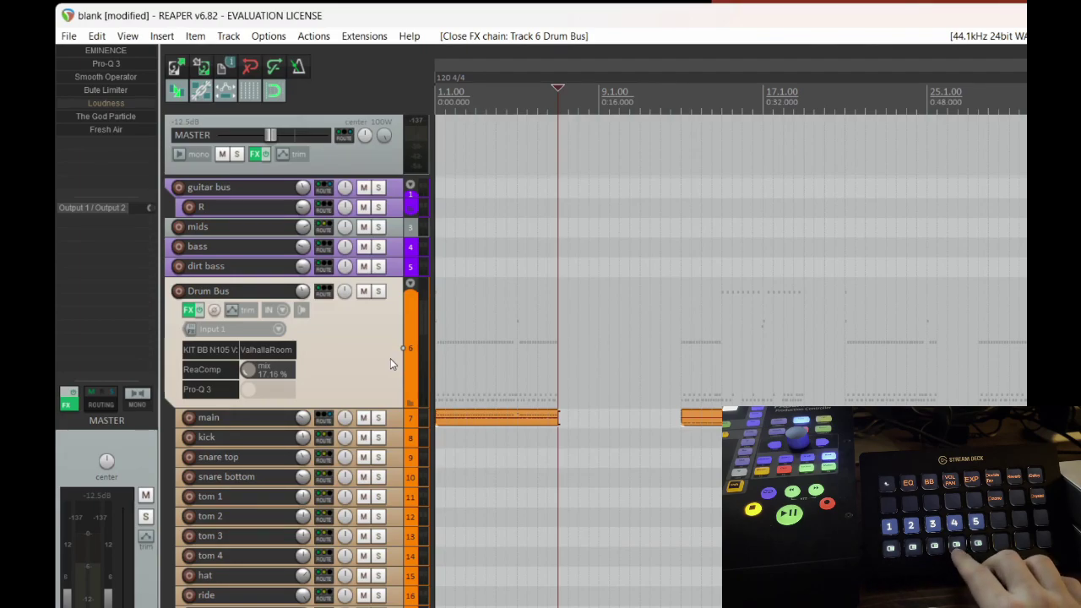
# - Bypass and re-enable ValhallaRoom with the FX chain closed, and collapse the Drum Bus track to its compact height
pyautogui.press('4')
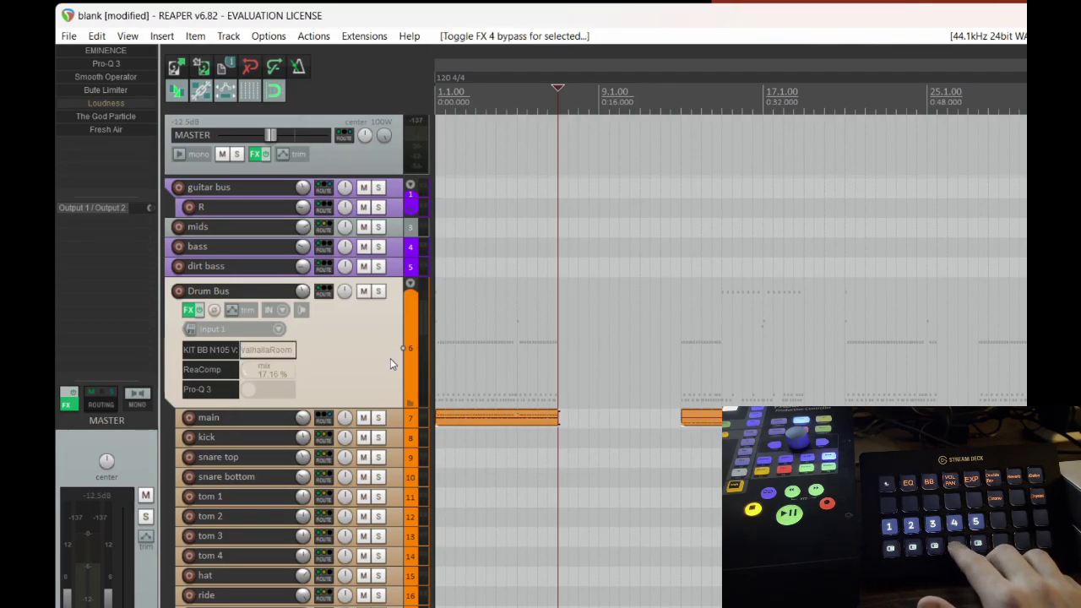
pyautogui.hotkey('ctrl', '4')
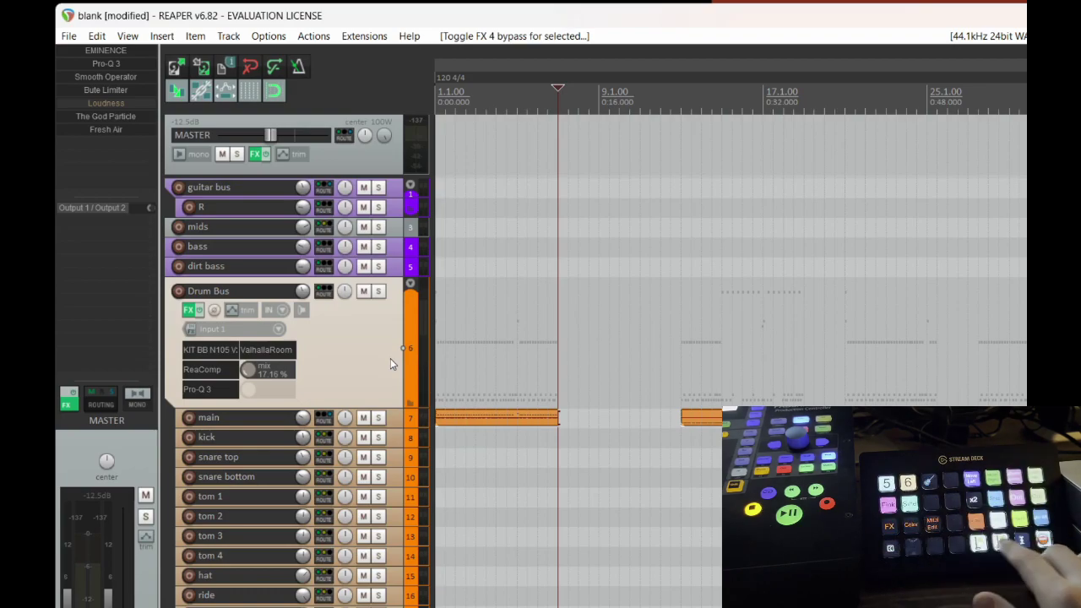
pyautogui.press('`')
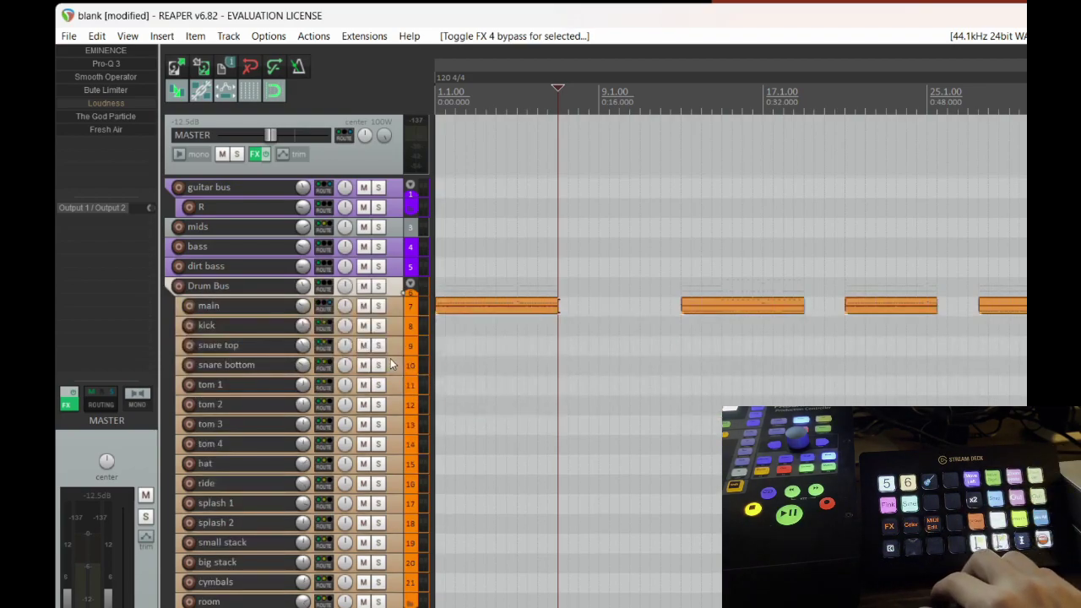